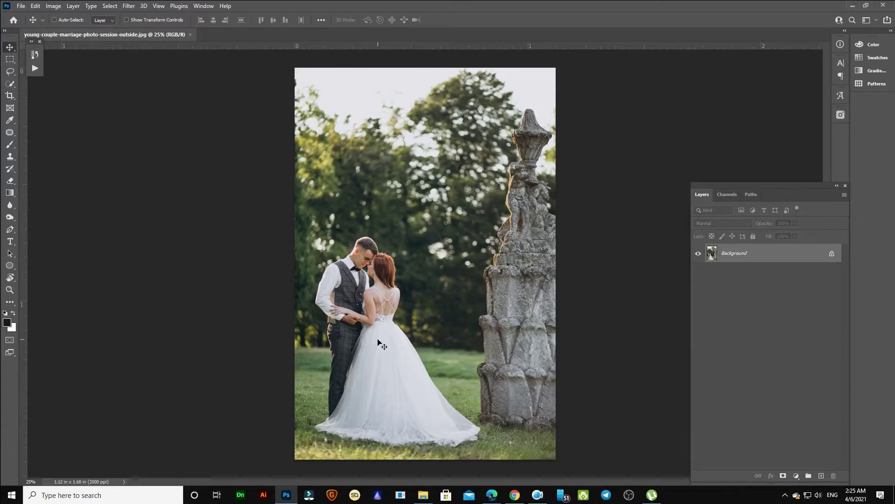
- Duplicate the Background layer and convert the Background copy into a Smart Object
left_click_drag(775, 262, 820, 481)
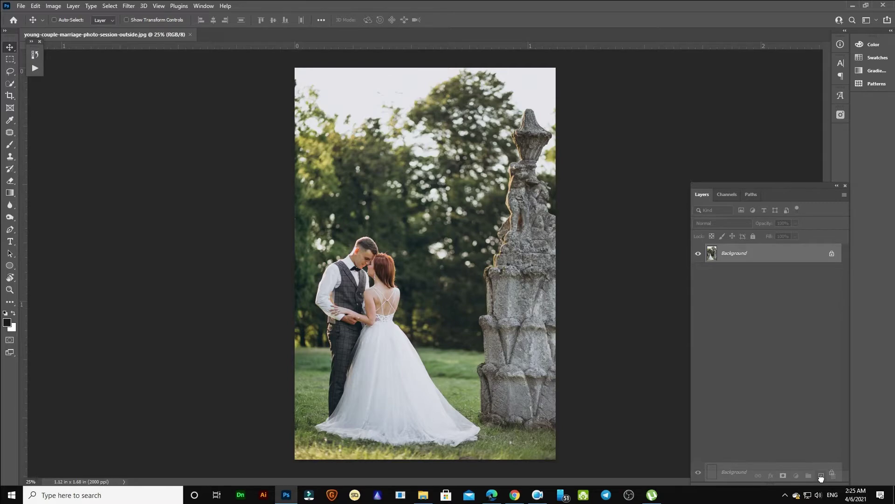
left_click_drag(821, 481, 821, 480)
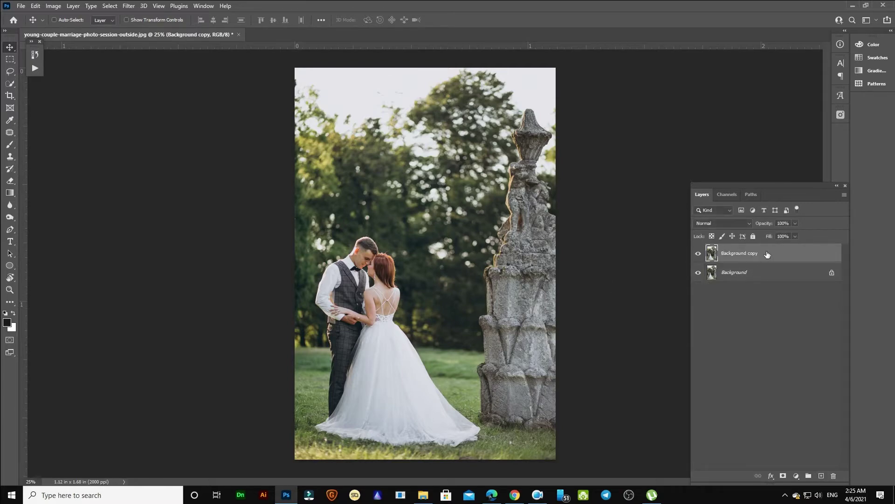
right_click(774, 254)
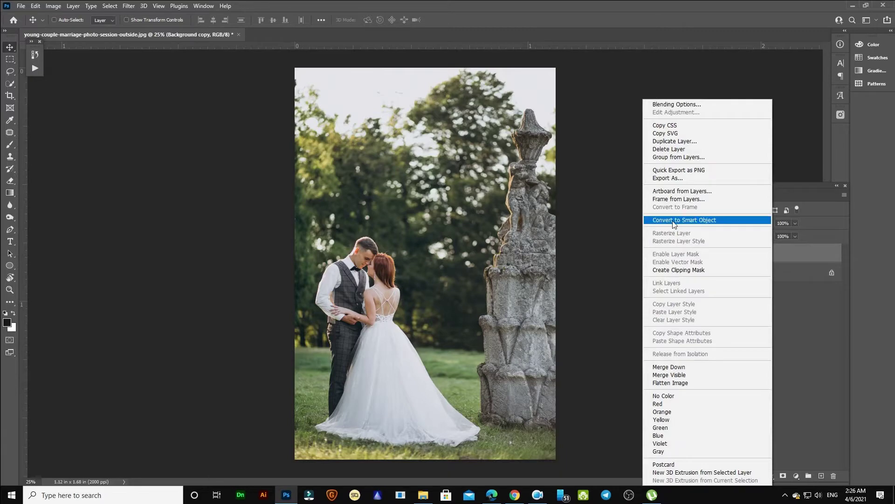
left_click(717, 223)
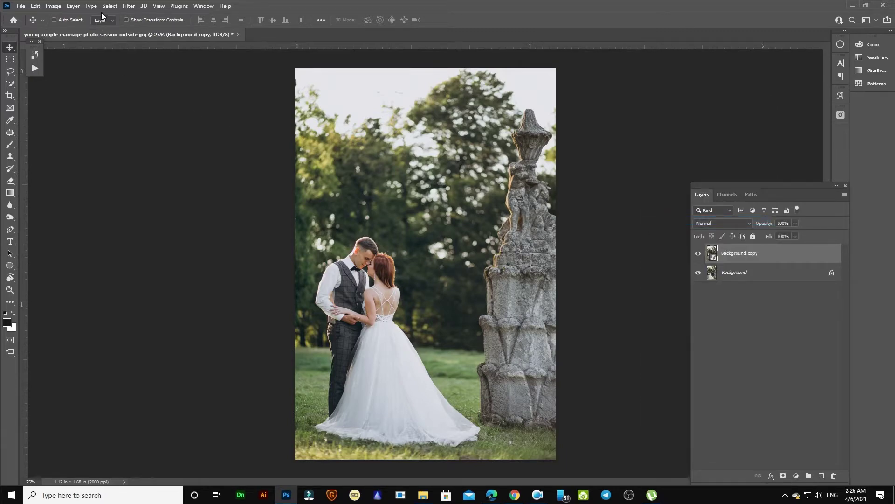
left_click(128, 6)
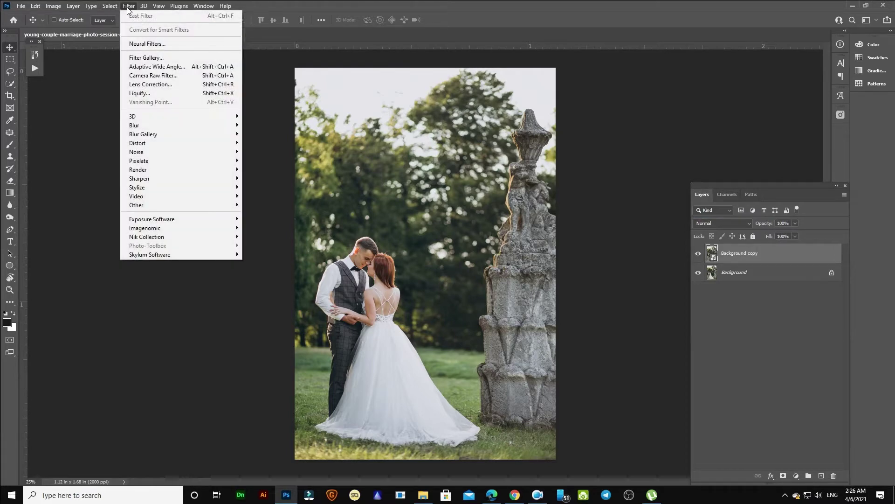
- Open the Camera Raw Filter, raise exposure to +0.30 and pull highlights down to -46
left_click(159, 75)
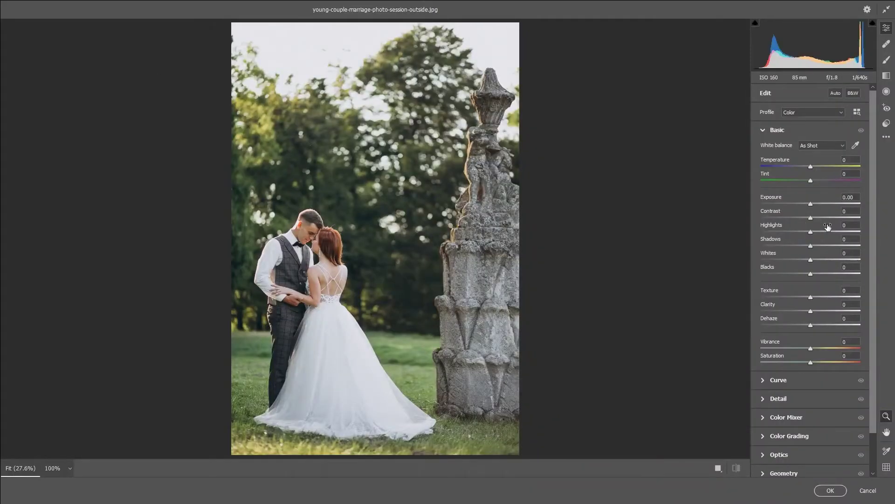
left_click(764, 130)
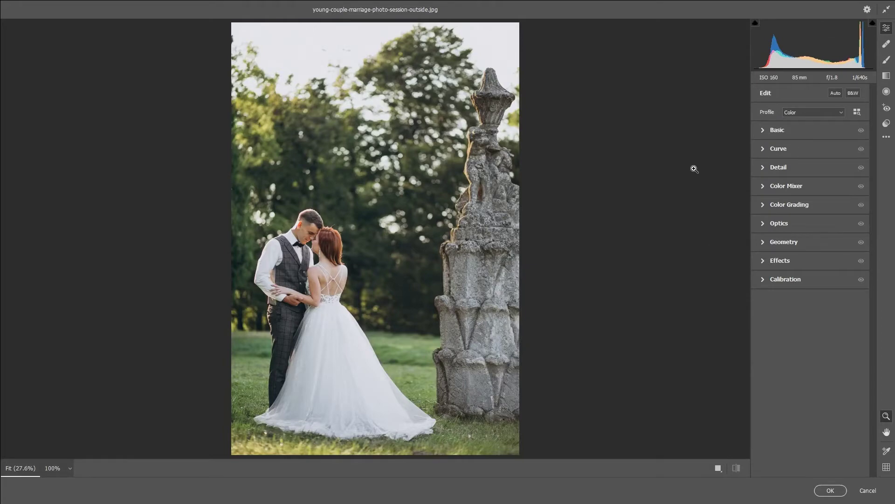
left_click(762, 131)
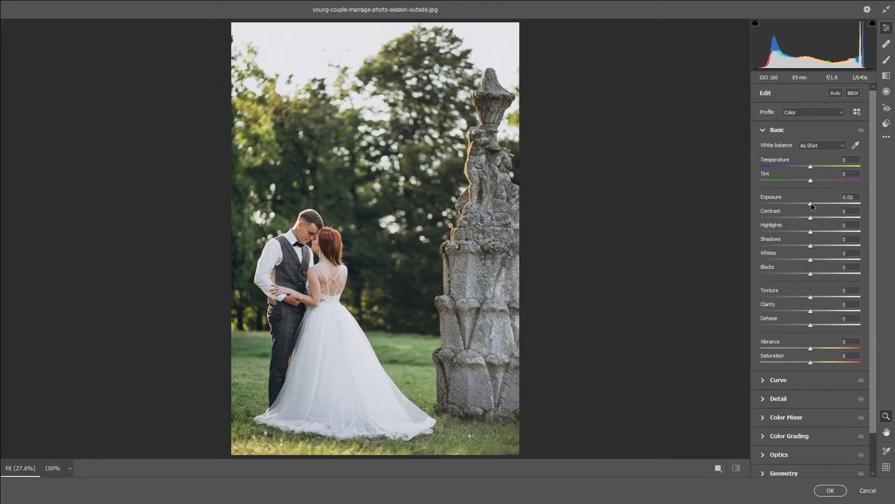
left_click_drag(811, 204, 805, 217)
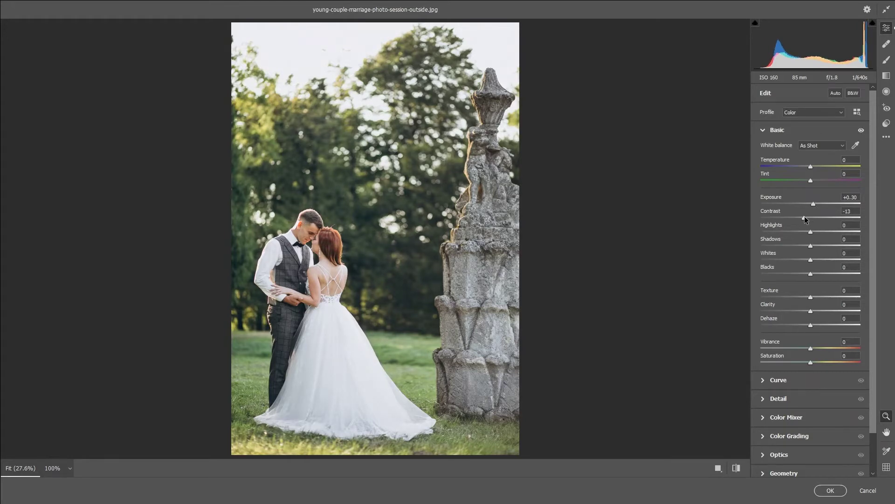
left_click_drag(811, 232, 787, 232)
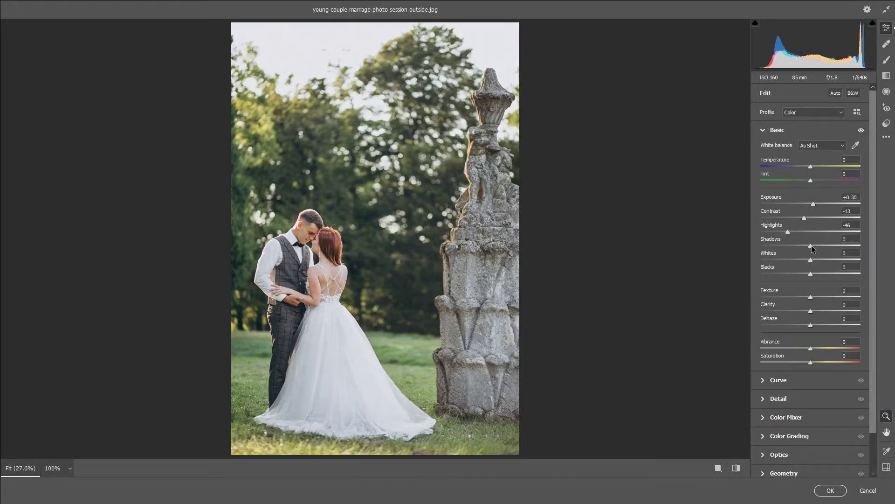
- Lift shadows to +47, drop whites to -100 and darken blacks to -32
left_click_drag(811, 245, 820, 245)
left_click_drag(826, 246, 836, 245)
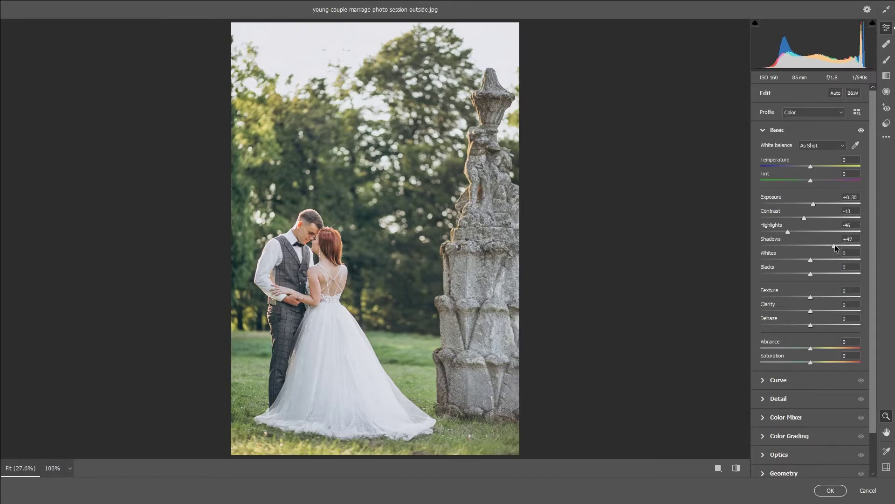
left_click_drag(812, 261, 706, 256)
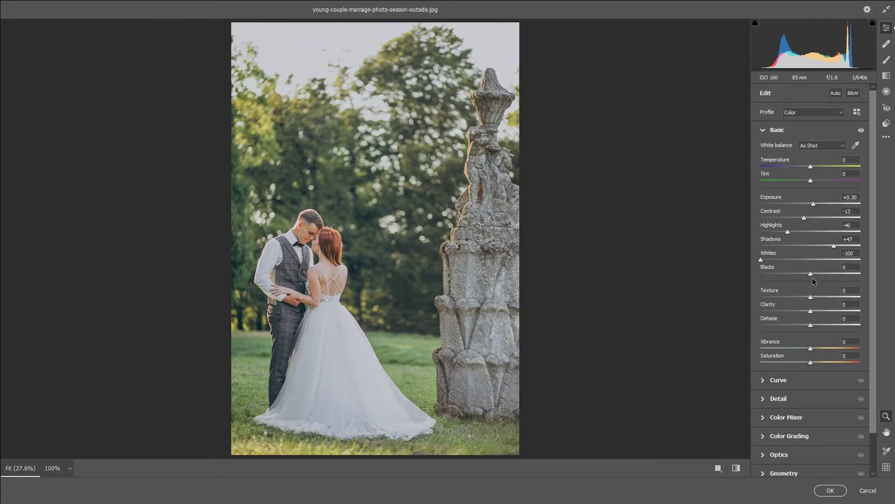
left_click_drag(811, 273, 798, 273)
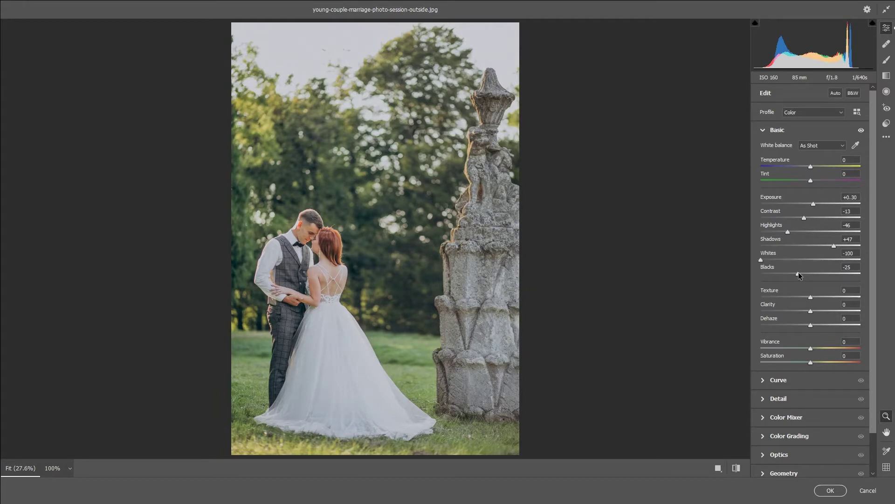
left_click_drag(797, 273, 795, 273)
- Set temperature +6, tint +4, vibrance +43 and saturation -20 in the Basic panel
left_click_drag(812, 166, 812, 167)
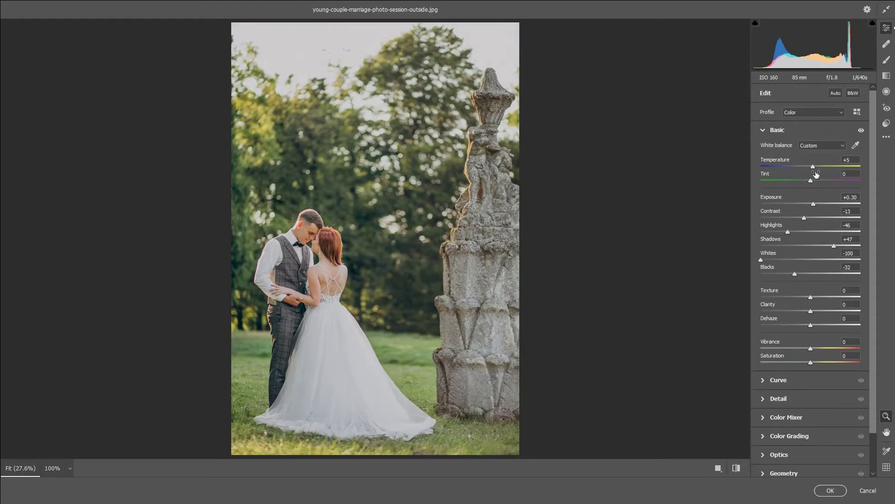
left_click_drag(810, 180, 812, 181)
left_click(814, 166)
left_click_drag(811, 350, 831, 348)
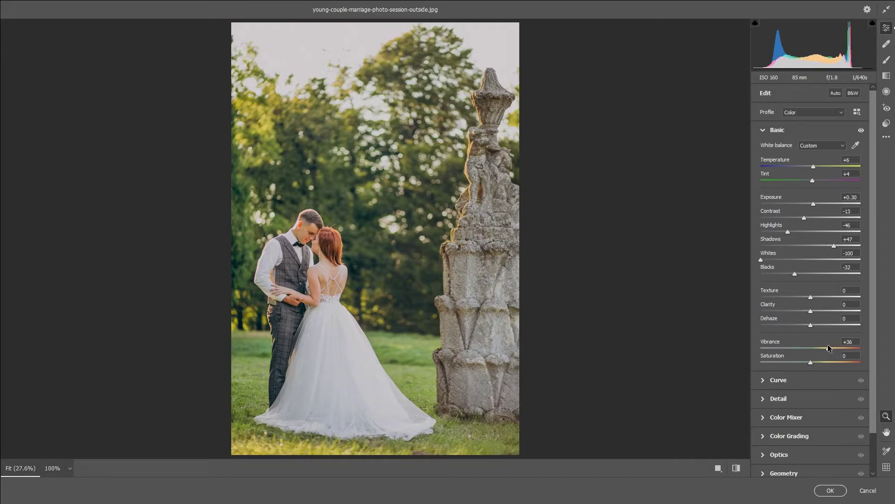
left_click_drag(830, 345, 832, 344)
left_click_drag(810, 361, 799, 361)
- Build a point curve: pull in the white point, add a midtone point and a 62/49 shadow point
left_click(761, 380)
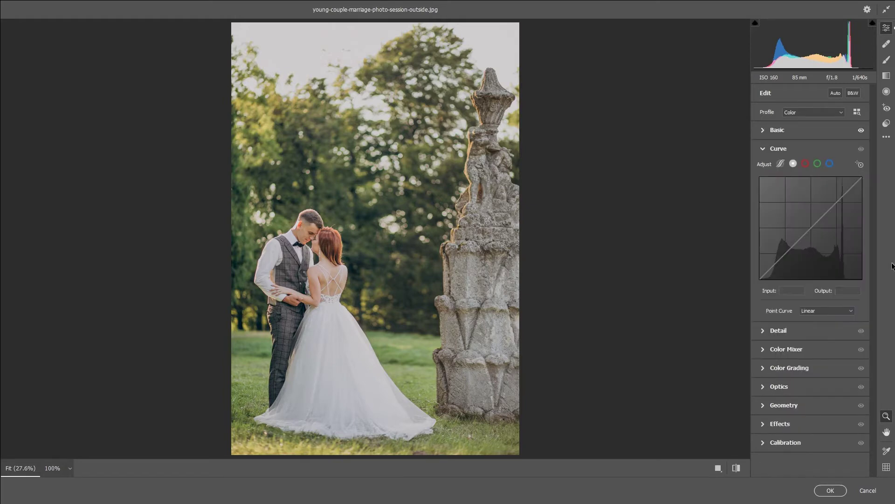
left_click_drag(861, 176, 854, 177)
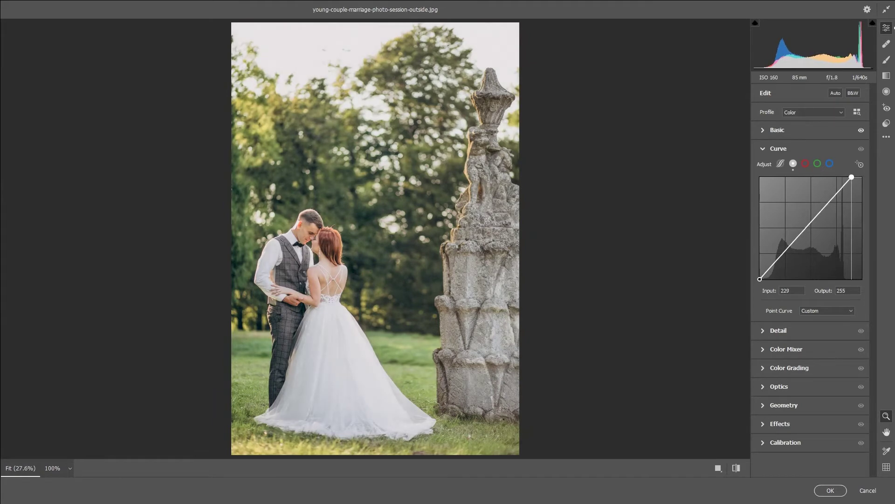
left_click_drag(854, 177, 850, 177)
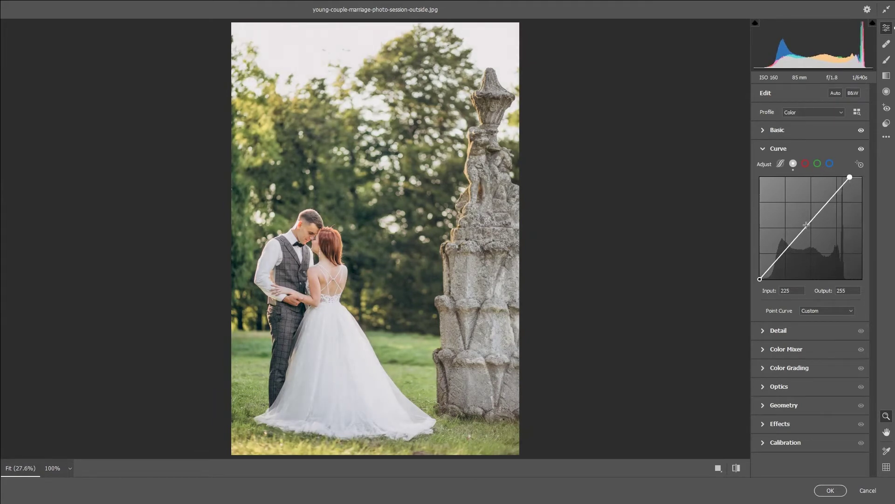
left_click_drag(806, 225, 813, 229)
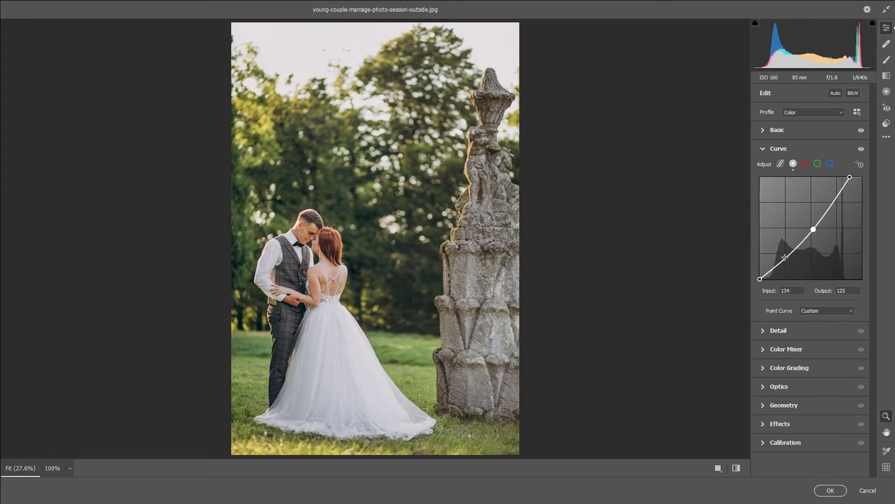
mouse_move(787, 259)
left_mouse_down()
mouse_move(760, 276)
mouse_move(781, 264)
mouse_move(760, 267)
left_mouse_up()
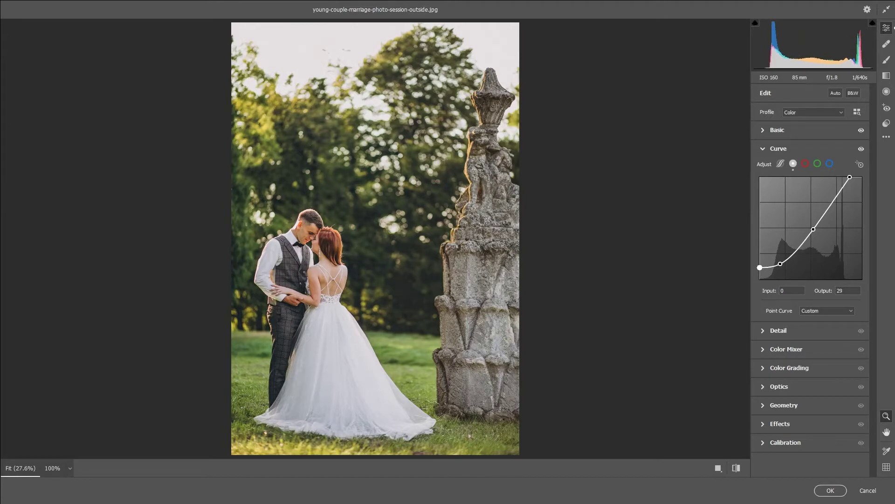
left_click_drag(780, 265, 785, 264)
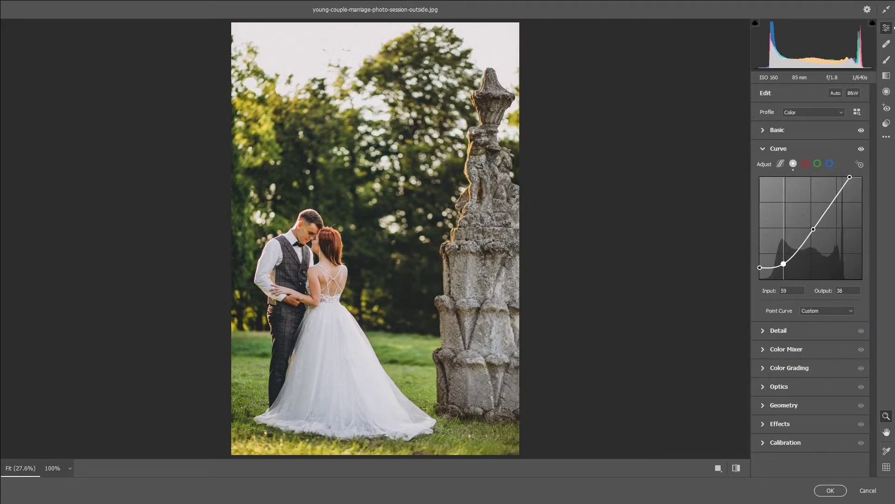
mouse_move(784, 264)
left_mouse_down()
mouse_move(761, 265)
mouse_move(784, 260)
left_mouse_up()
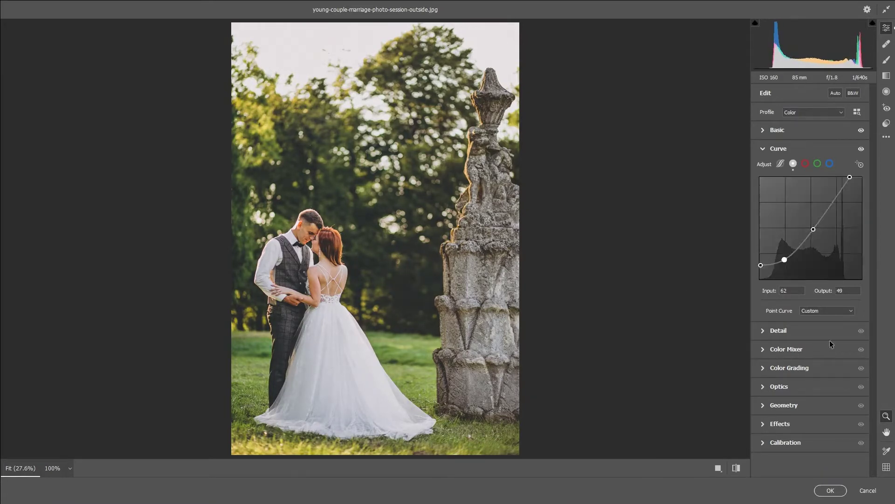
- In the Color Mixer's All view, boost red saturation to +25 and tweak red hue and luminance
left_click(762, 351)
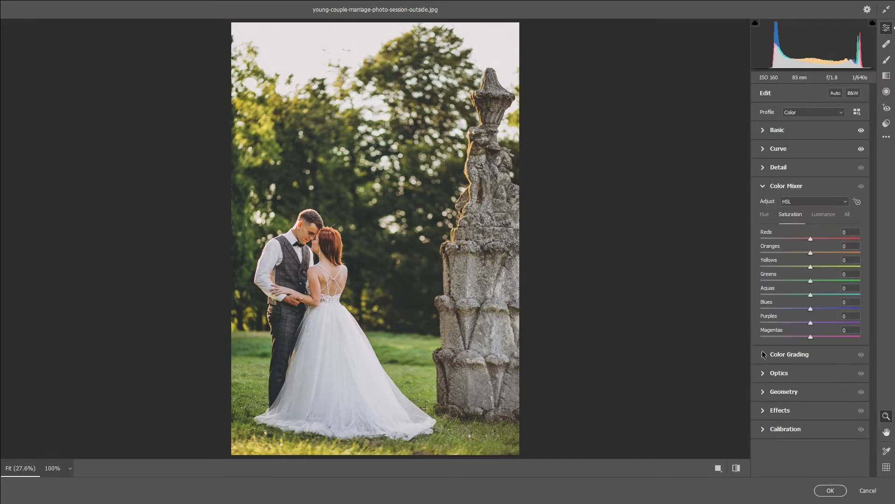
left_click(847, 216)
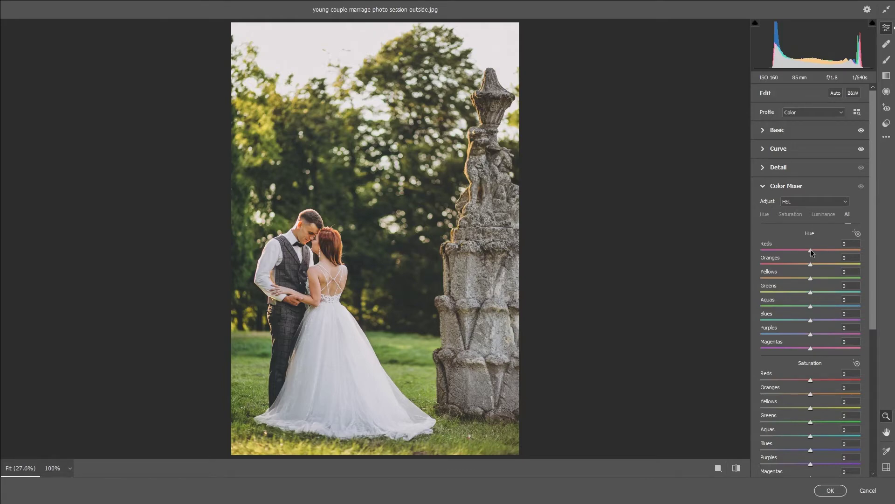
left_click_drag(810, 251, 812, 251)
left_click_drag(811, 380, 823, 380)
left_click_drag(824, 379, 816, 380)
scroll(823, 401, "down", 2)
scroll(823, 404, "down", 1)
scroll(824, 419, "down", 1)
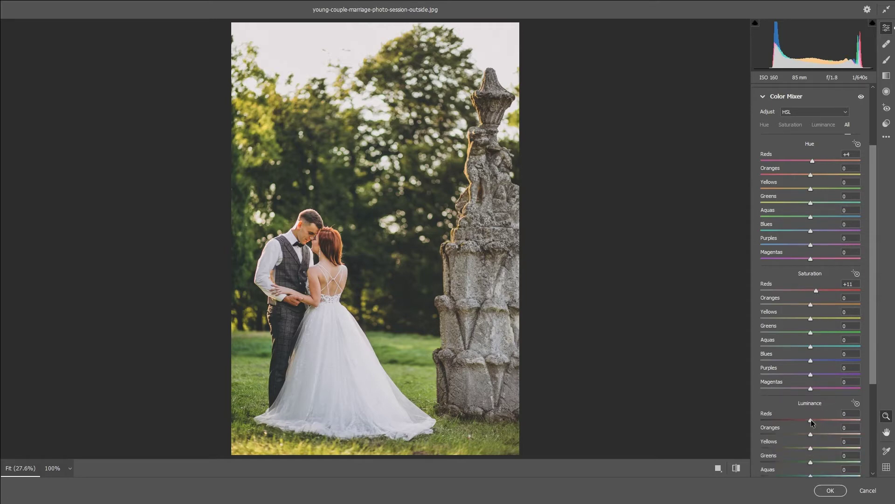
left_click_drag(811, 419, 816, 418)
- Brighten oranges to luminance +17, shift yellow hue to -12 and desaturate yellows to -45
left_click_drag(810, 177, 809, 177)
left_click_drag(810, 434, 830, 434)
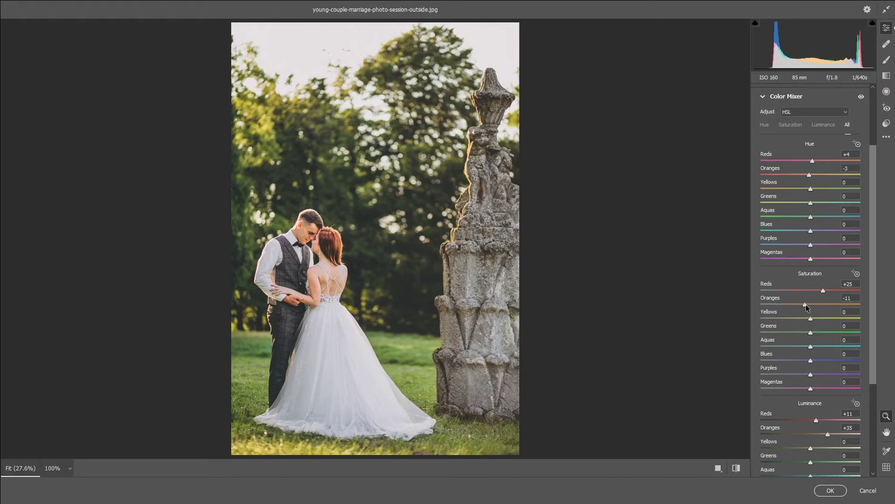
left_click_drag(806, 304, 807, 304)
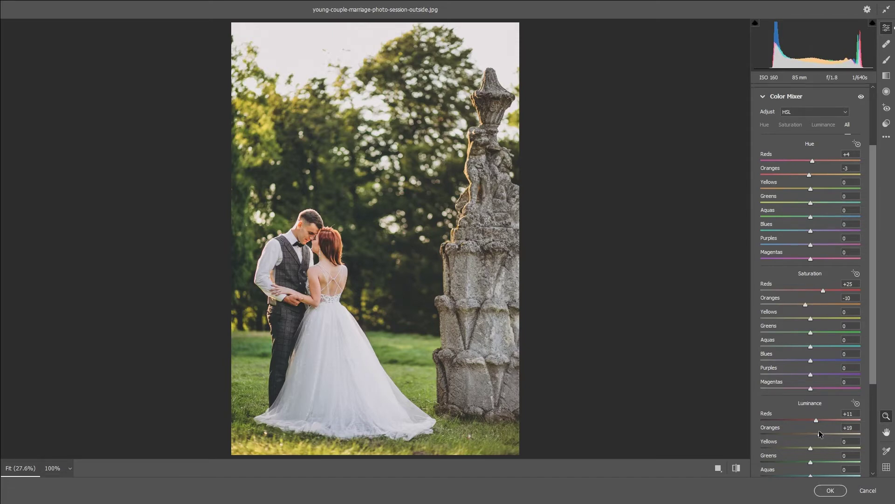
left_click_drag(820, 433, 824, 434)
left_click_drag(810, 189, 804, 189)
left_click_drag(811, 318, 790, 319)
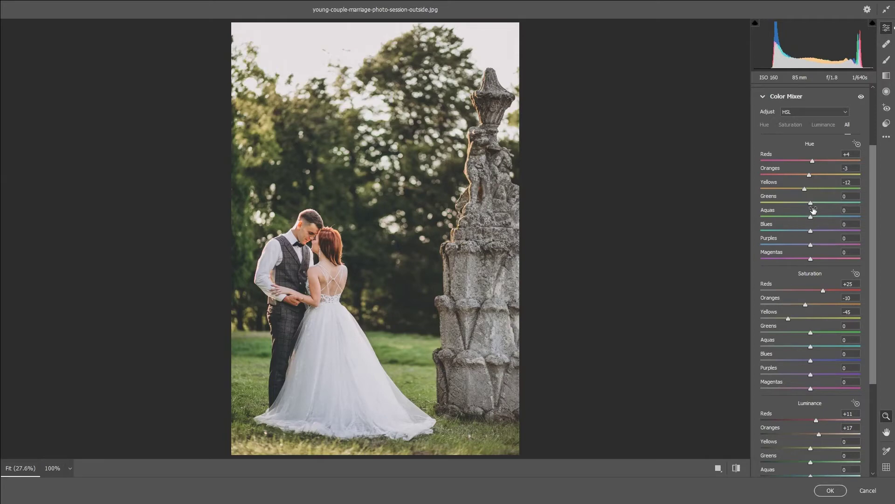
- Mute the greens with hue -75, saturation -55 and luminance -60
left_click_drag(811, 203, 781, 203)
left_click_drag(811, 332, 782, 331)
left_click_drag(781, 330, 783, 330)
left_click_drag(811, 463, 783, 463)
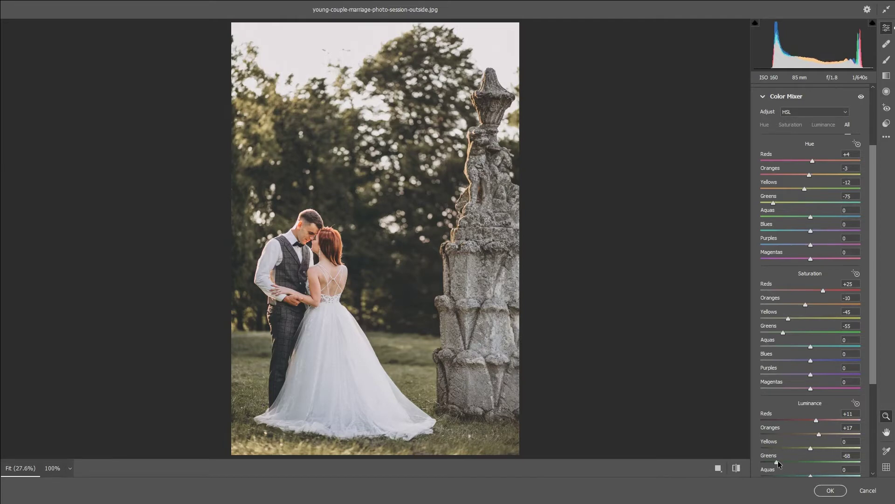
left_click_drag(777, 461, 783, 463)
- Desaturate aquas and blues to -100, shift purple hue and cut purple saturation to -82
key("alt")
left_click_drag(811, 348, 723, 350)
key("alt")
left_click_drag(811, 361, 744, 364)
left_click_drag(810, 245, 763, 245)
mouse_move(811, 374)
left_mouse_down()
mouse_move(770, 374)
mouse_move(769, 389)
left_mouse_up()
scroll(812, 326, "down", 5)
scroll(819, 346, "up", 3)
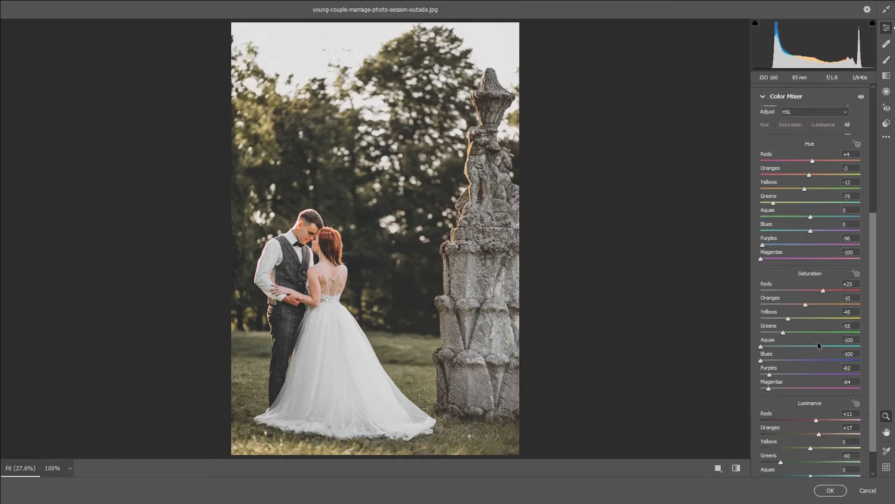
scroll(818, 342, "up", 2)
- Collapse the Color Mixer and briefly check the Effects, Optics and Geometry sections
left_click(763, 188)
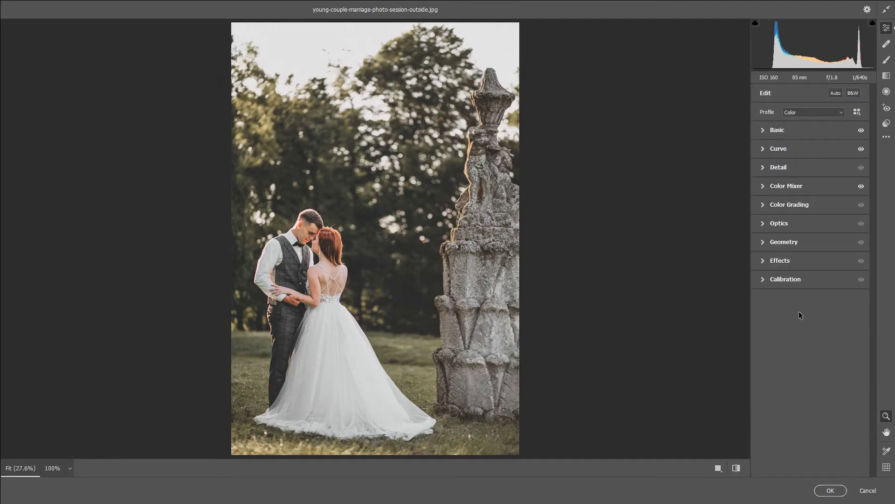
left_click(763, 261)
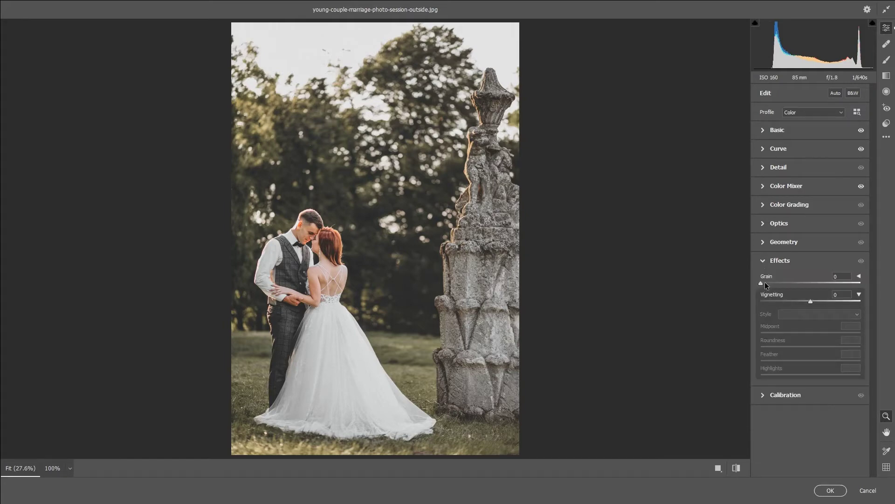
left_click(764, 225)
left_click(764, 226)
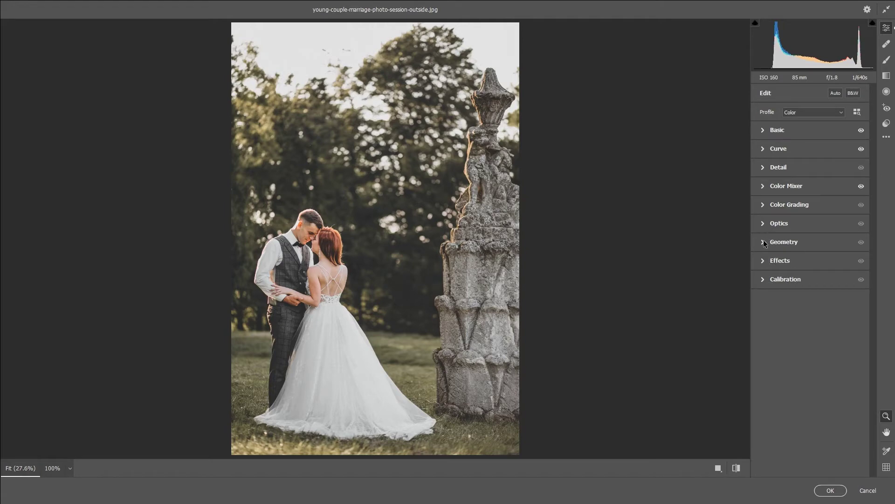
left_click(764, 242)
left_click(764, 243)
- Grade the highlights warm orange with hue 34 and saturation 17
left_click(762, 205)
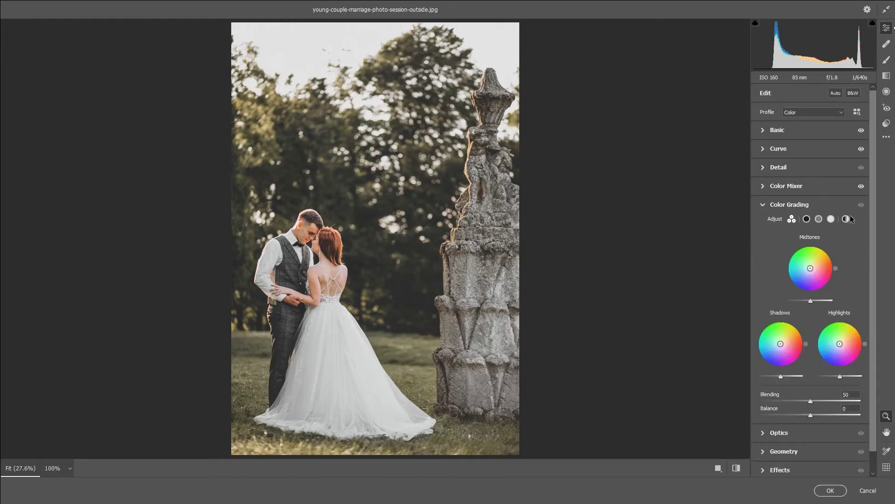
left_click(831, 220)
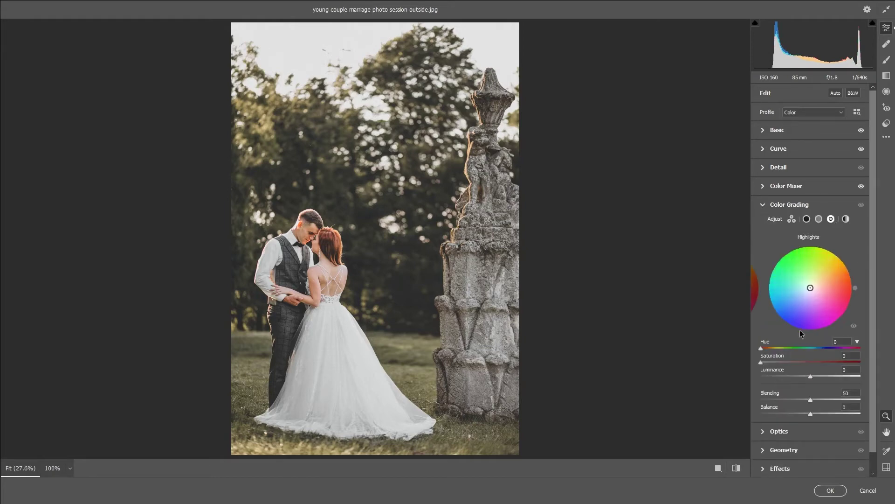
left_click_drag(761, 348, 770, 348)
left_click_drag(761, 363, 779, 362)
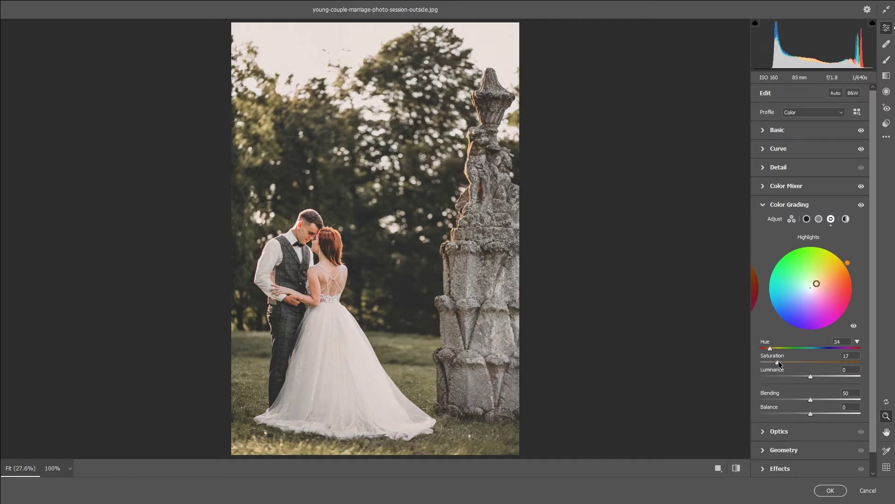
- Grade the shadows blue with hue 217, saturation 10 and luminance -7
left_click(807, 219)
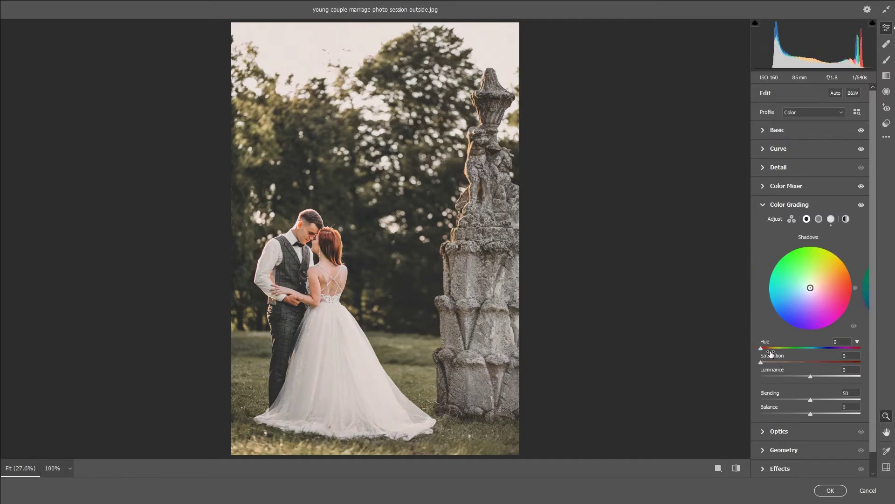
left_click_drag(762, 349, 824, 361)
left_click_drag(763, 362, 771, 362)
mouse_move(811, 376)
left_mouse_down()
mouse_move(782, 376)
mouse_move(827, 377)
mouse_move(789, 379)
mouse_move(807, 379)
left_mouse_up()
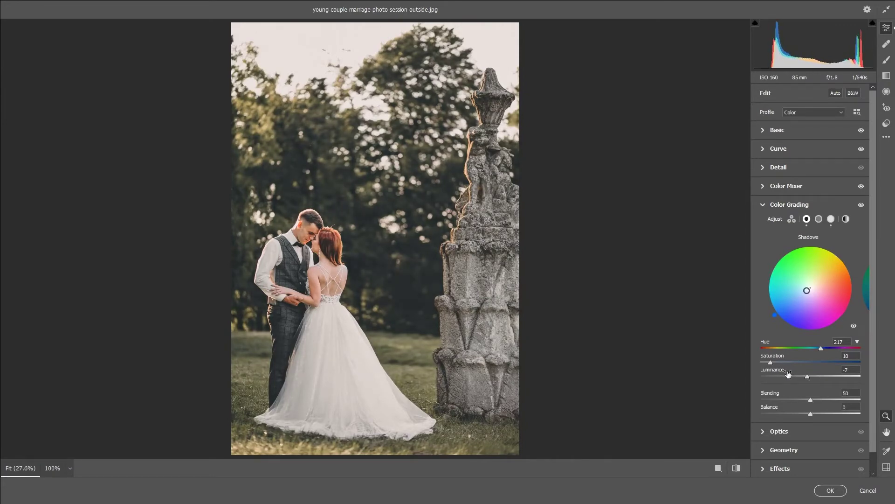
- Set Calibration Green Primary hue -2 and saturation +2, and try shifting the Blue Primary hue
left_click(763, 469)
left_click(764, 395)
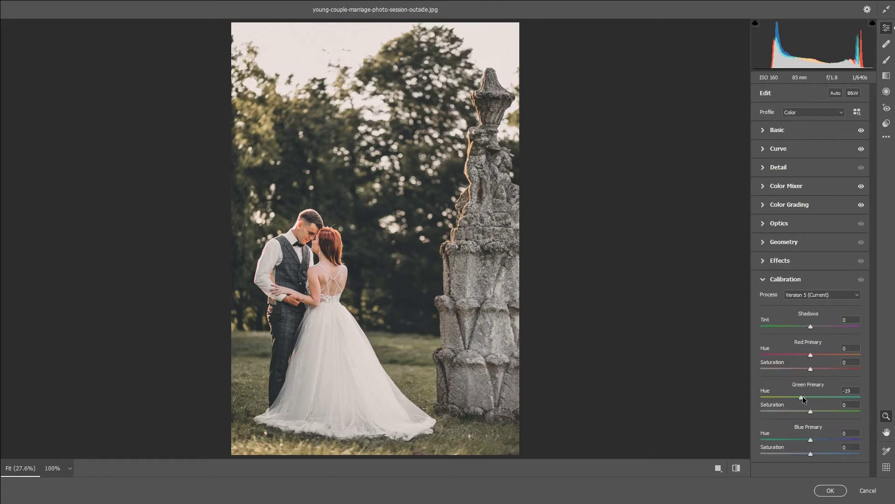
mouse_move(810, 397)
left_mouse_down()
mouse_move(776, 397)
mouse_move(824, 397)
mouse_move(781, 410)
mouse_move(816, 411)
left_mouse_up()
mouse_move(811, 441)
left_mouse_down()
mouse_move(771, 436)
mouse_move(832, 443)
mouse_move(811, 445)
left_mouse_up()
- View before/after side by side, copy current settings to Before, then return to single view
left_click(718, 468)
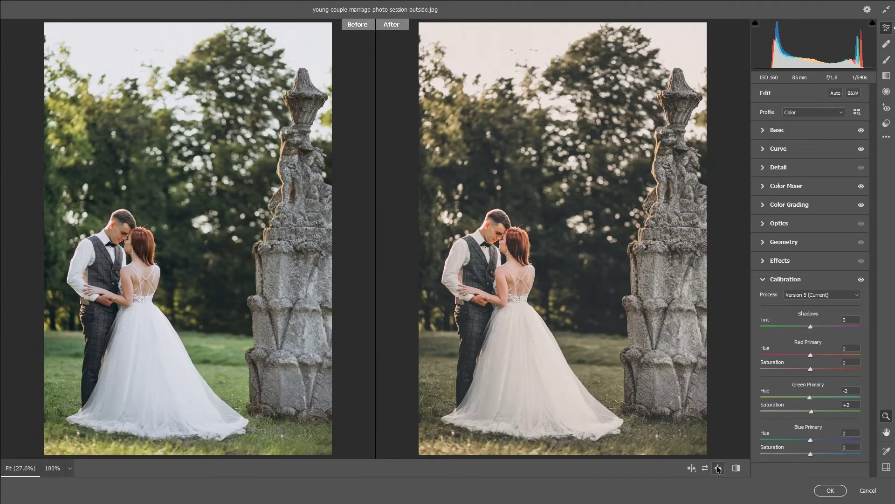
left_click(718, 468)
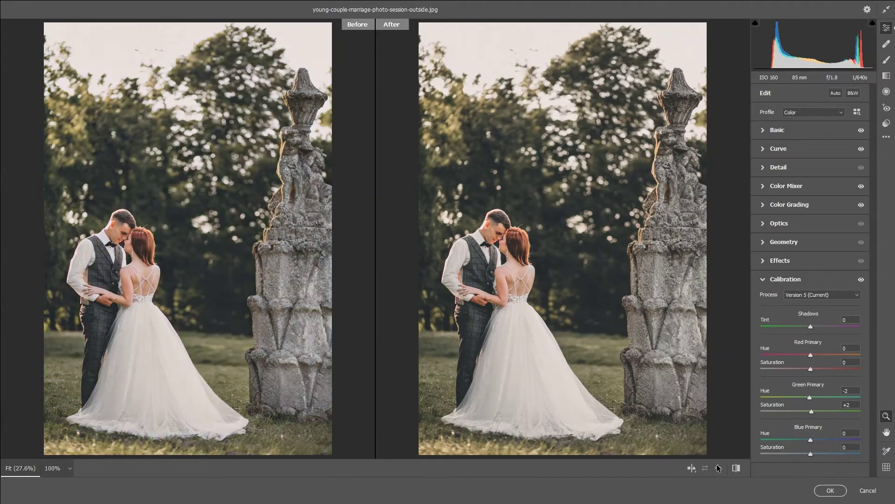
left_click(693, 468)
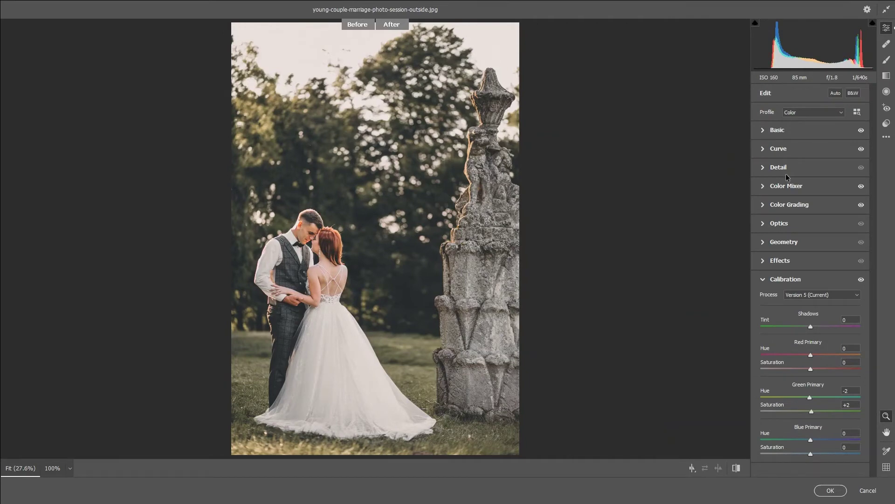
- Set Detail sharpening to 46, noise reduction to 44 and color noise reduction to 21
left_click(764, 168)
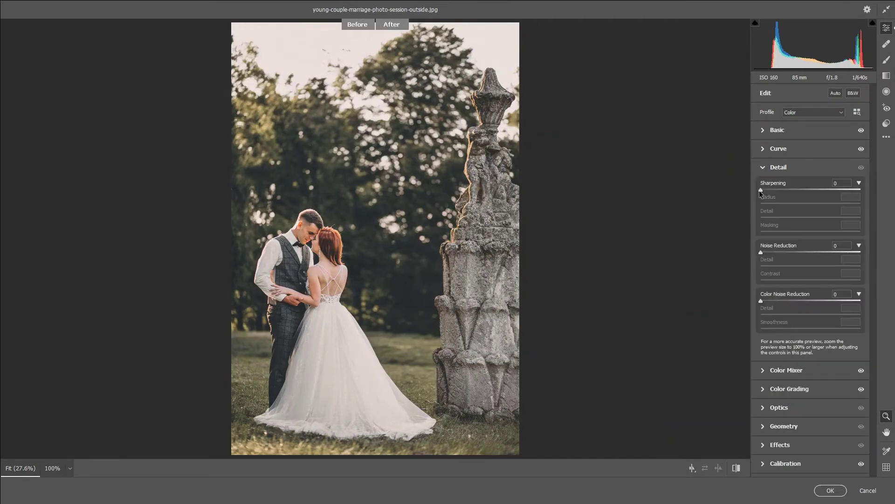
left_click_drag(761, 190, 793, 192)
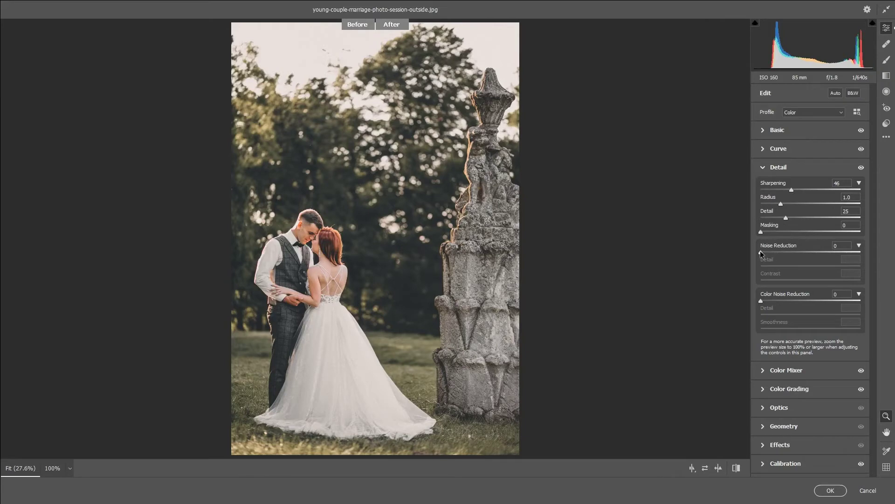
left_click_drag(761, 252, 807, 253)
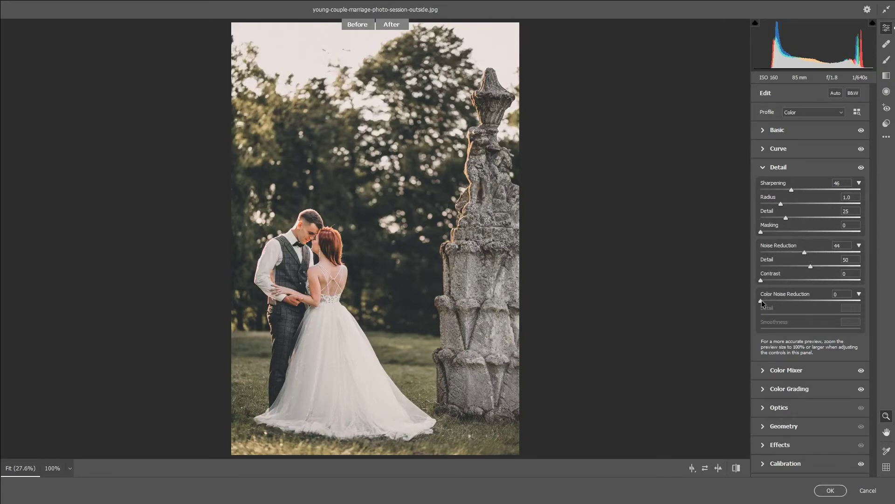
left_click_drag(762, 301, 782, 300)
- Toggle between default and current settings twice to compare the detail edits
left_click(736, 468)
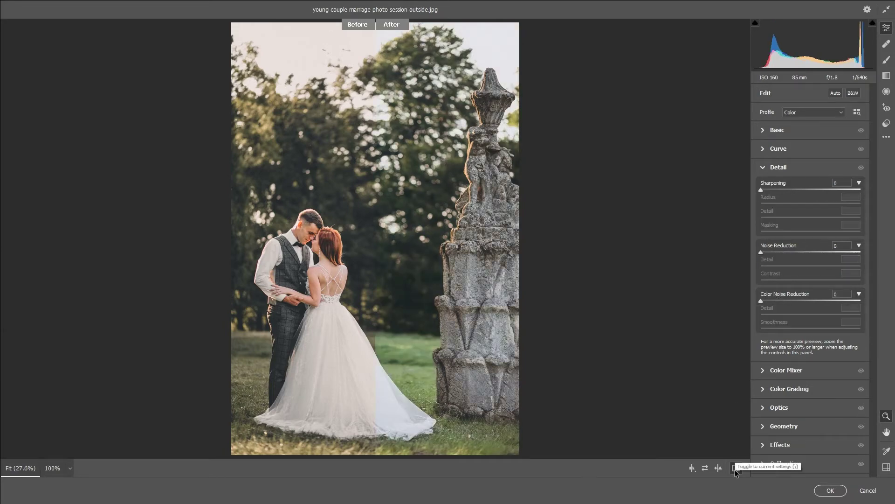
left_click(736, 468)
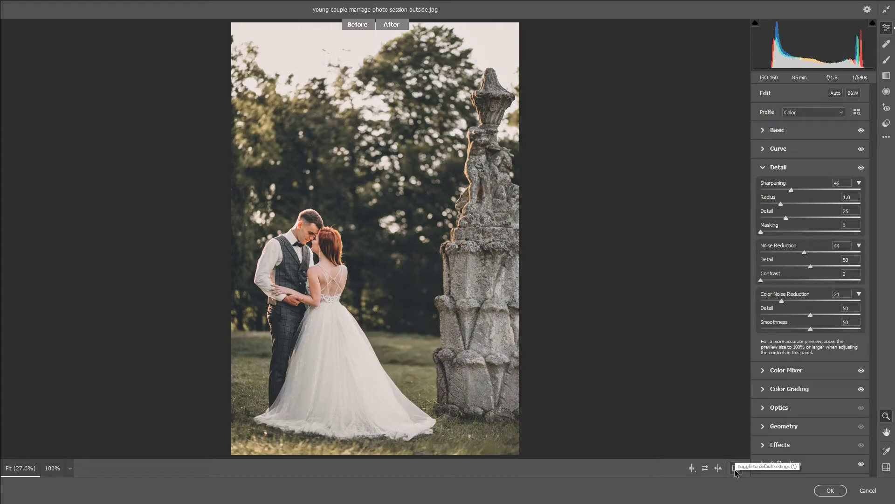
left_click(735, 468)
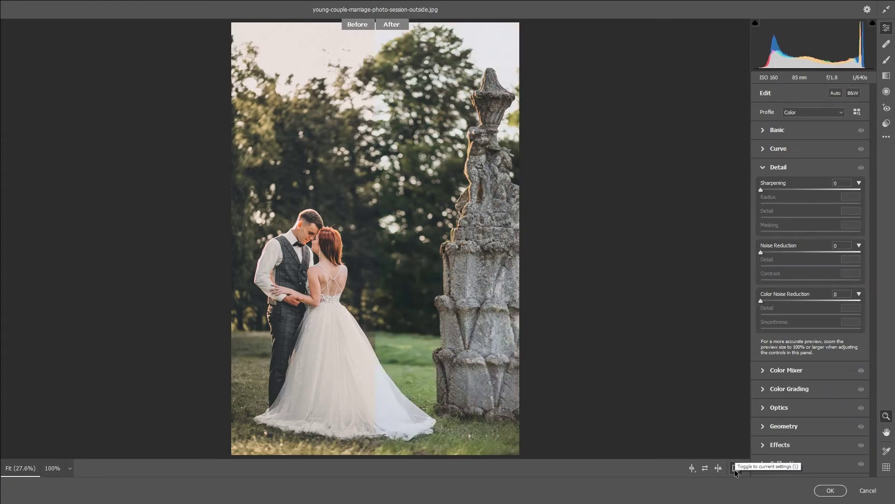
left_click(736, 469)
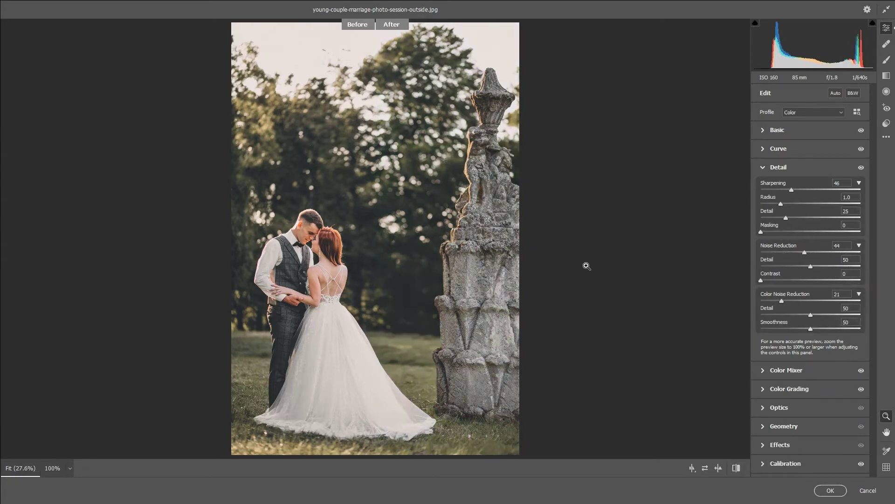
- Save all current Camera Raw settings as the .xmp preset 'Wedding Cinama'
left_click(886, 136)
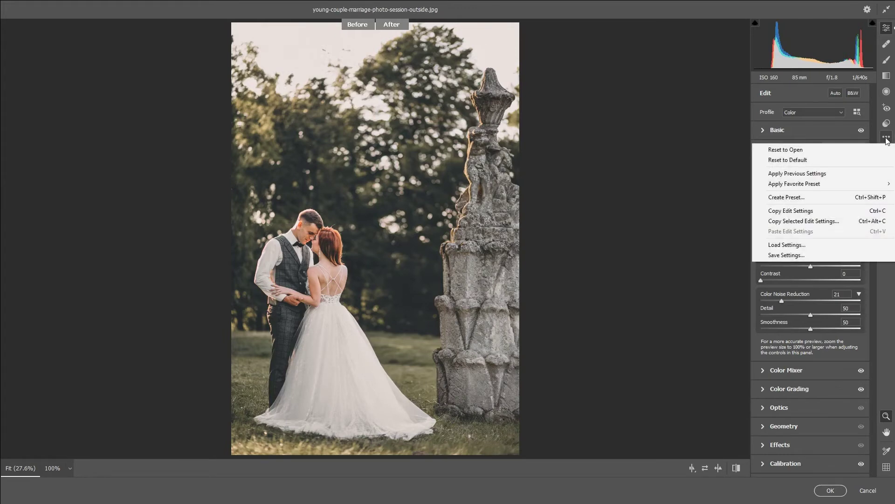
left_click(786, 255)
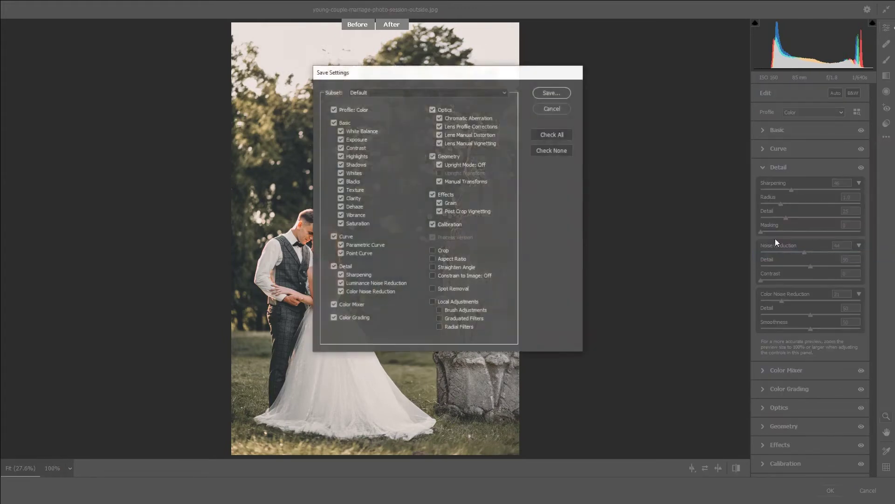
left_click(557, 94)
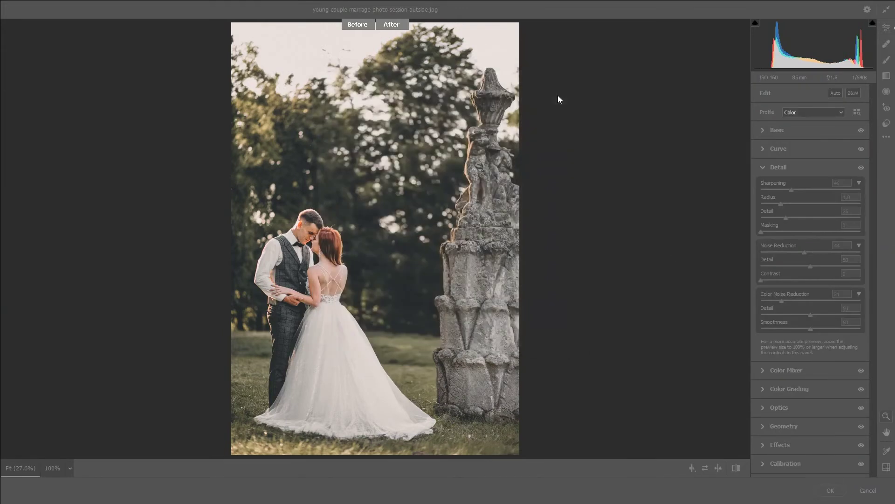
type("W")
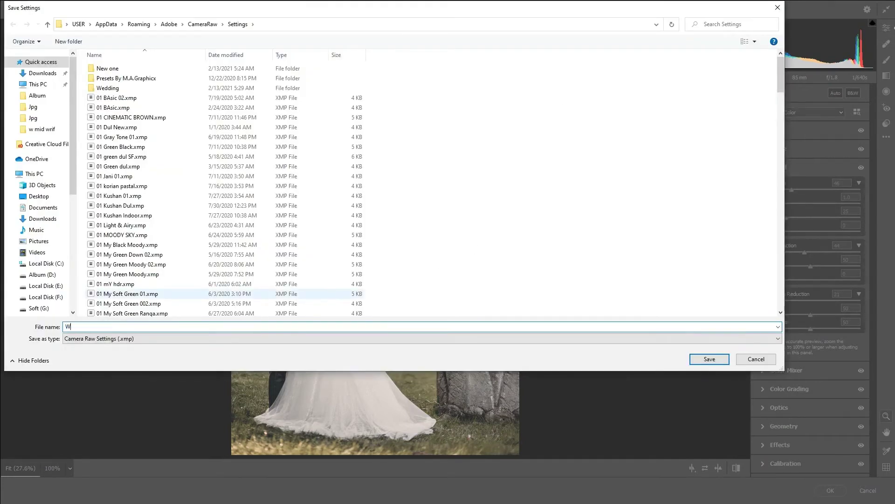
type("edding")
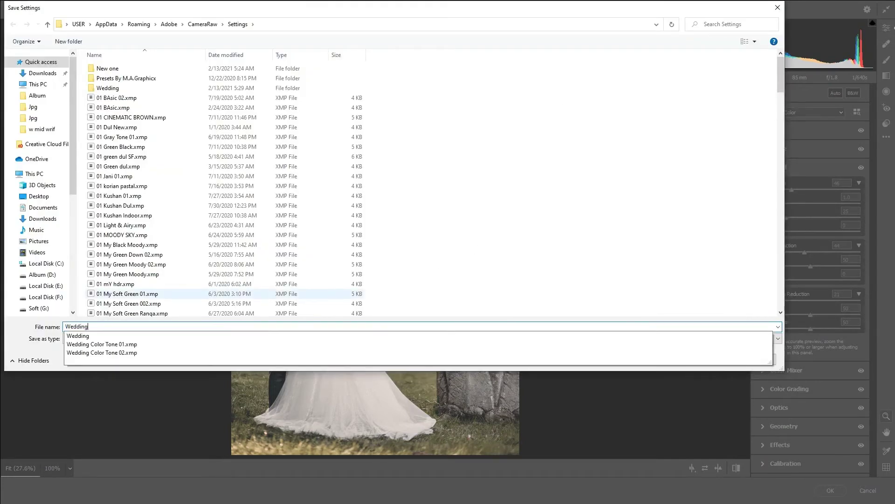
type(" C")
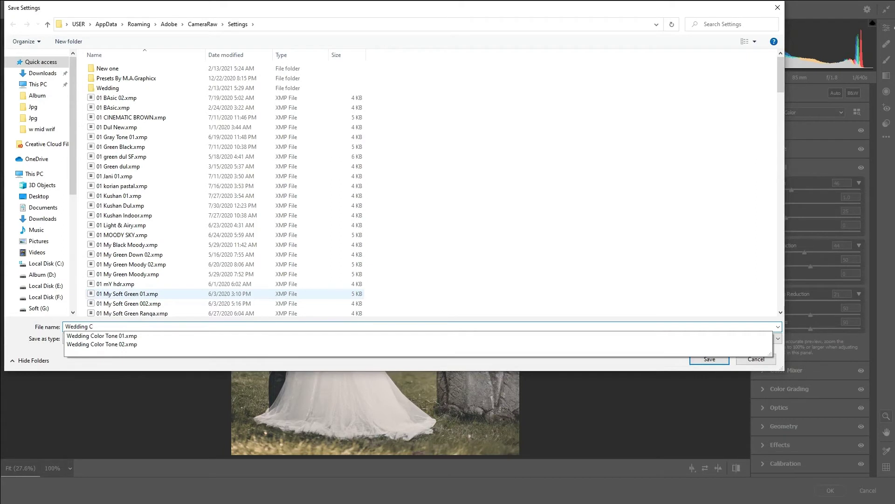
type("in")
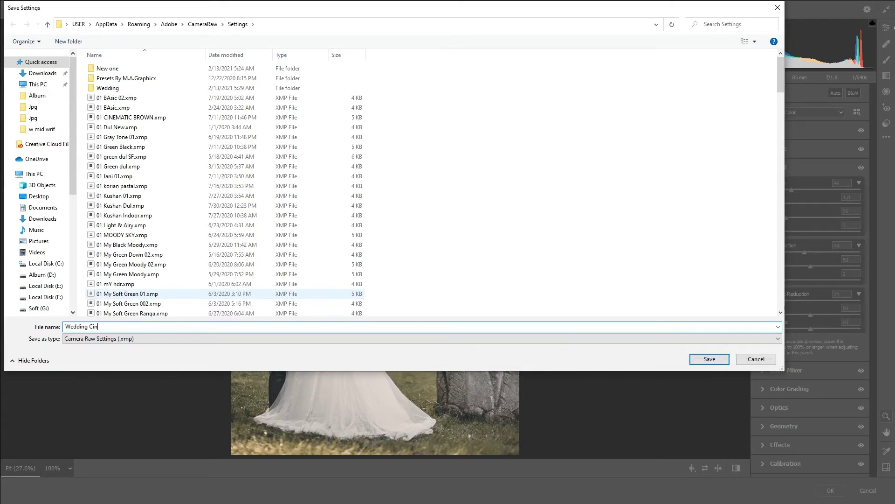
type("amatic 01")
left_click(710, 359)
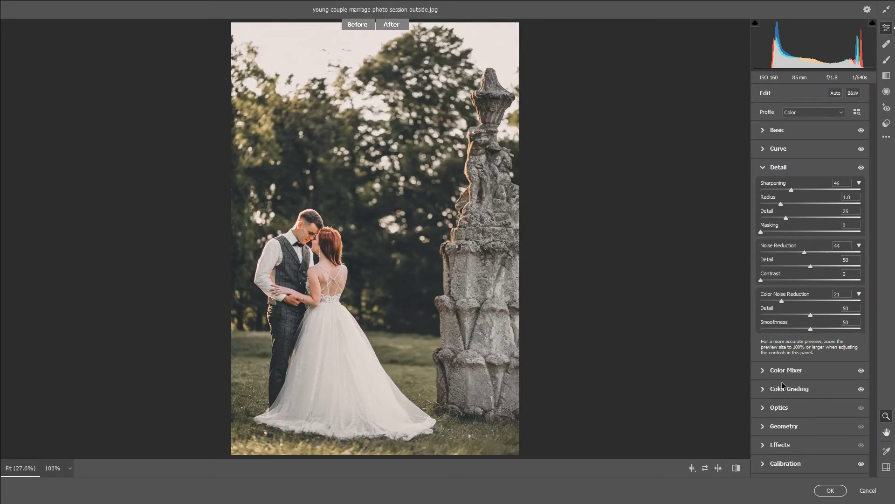
- Commit the Camera Raw edits as a smart filter and add a Gradient Fill layer
left_click(830, 490)
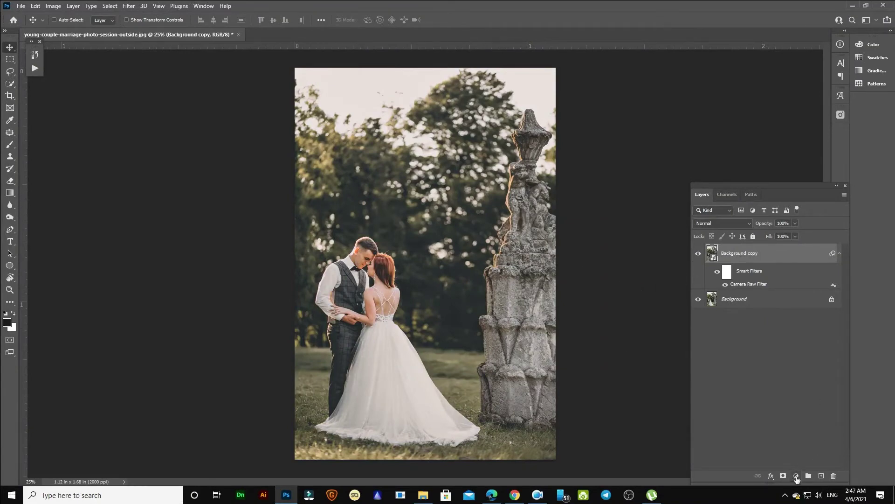
left_click(797, 476)
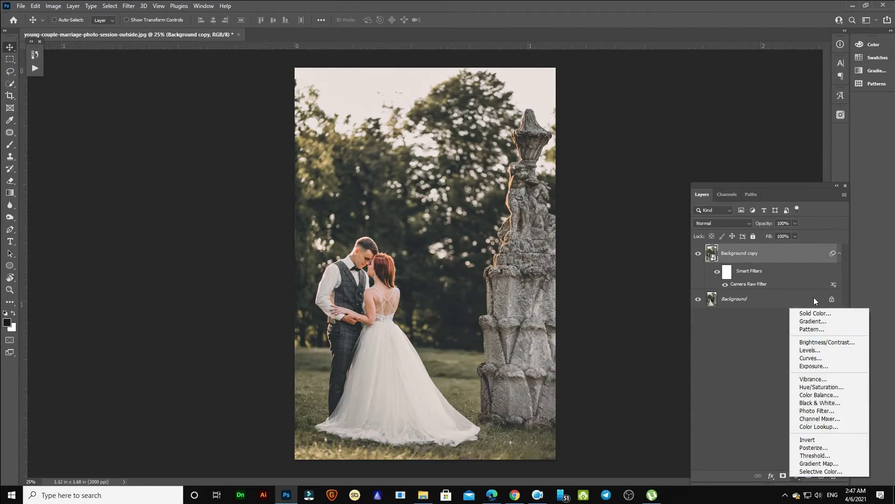
left_click(812, 321)
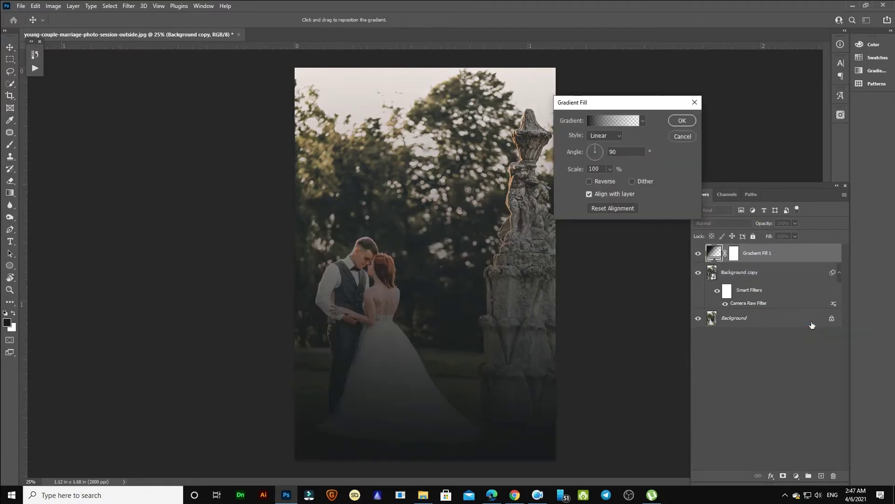
- Set the gradient's starting stop to a tan sampled from the photo, refined to a richer tan
left_click(594, 122)
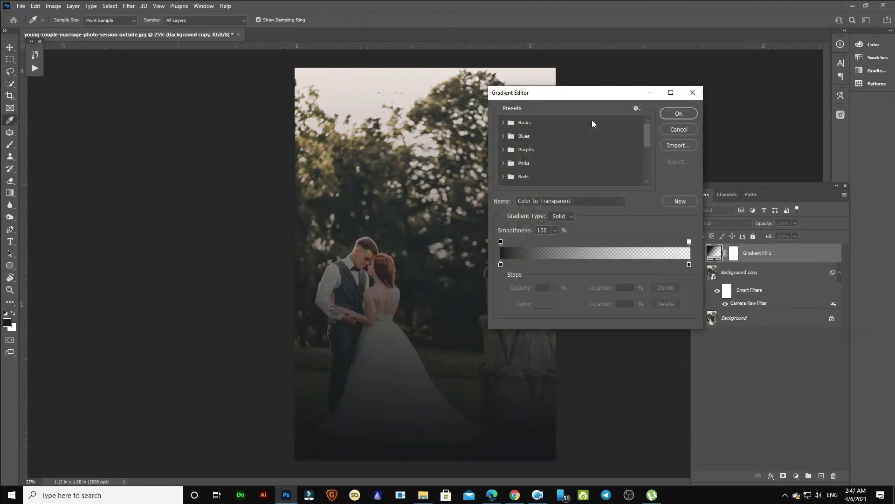
left_click(501, 264)
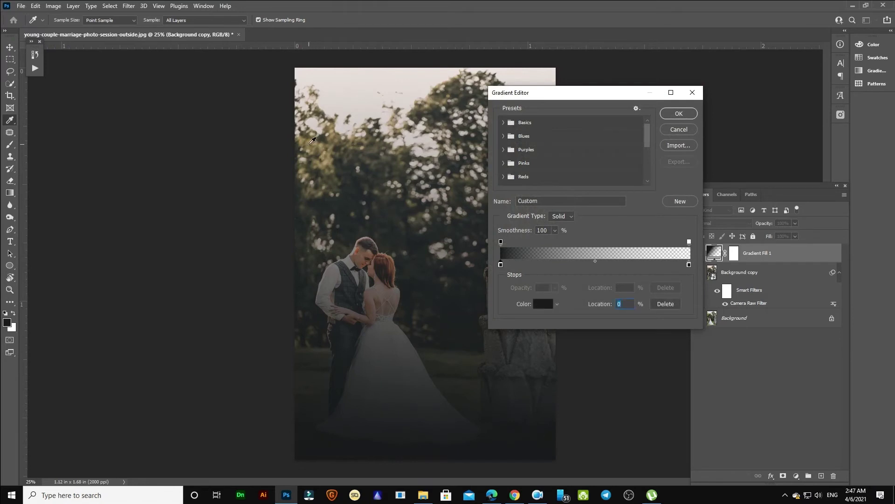
left_click(304, 140)
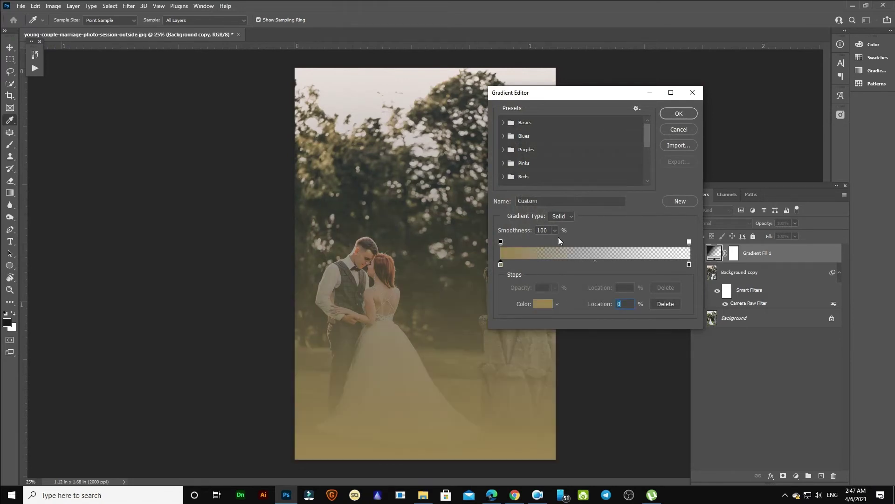
left_click(544, 304)
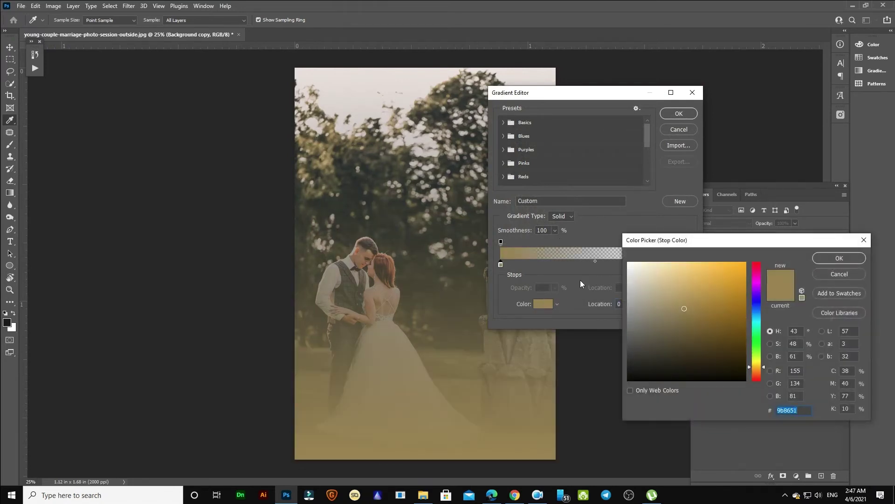
left_click(693, 302)
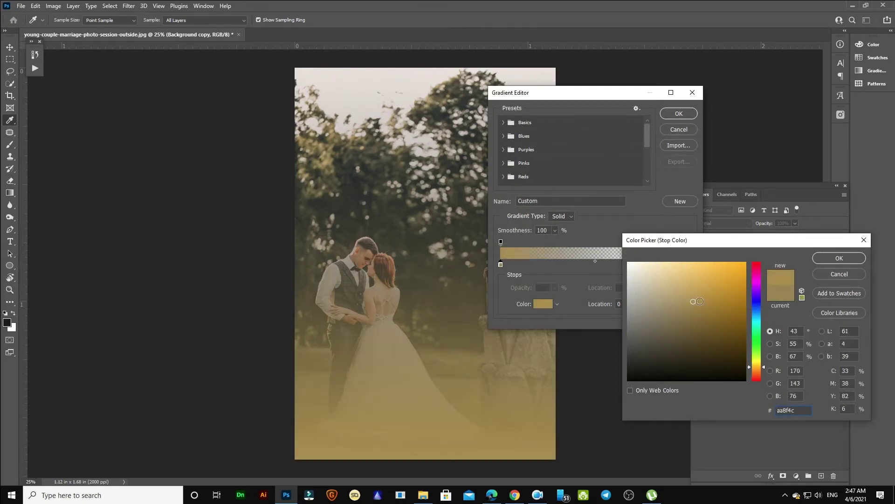
left_click(828, 259)
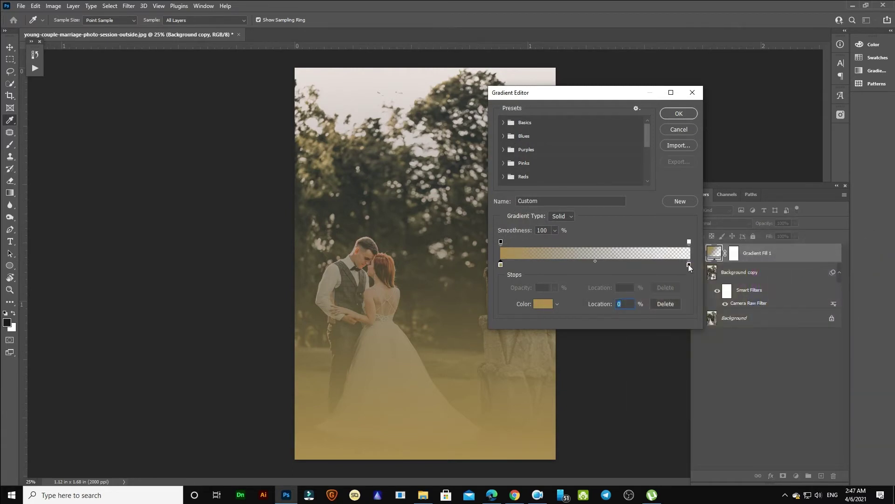
- Copy hex aa8f4c from the starting stop into the end stop and accept the gradient
left_click(550, 304)
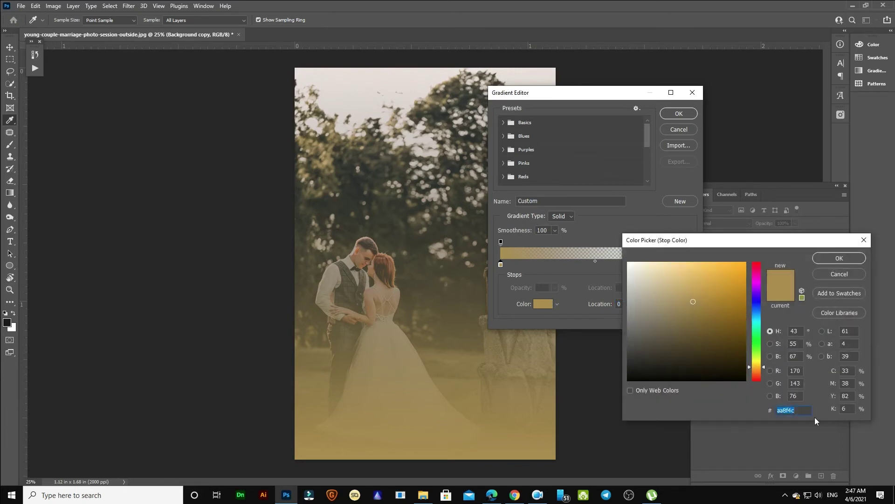
left_click(786, 410)
right_click(788, 410)
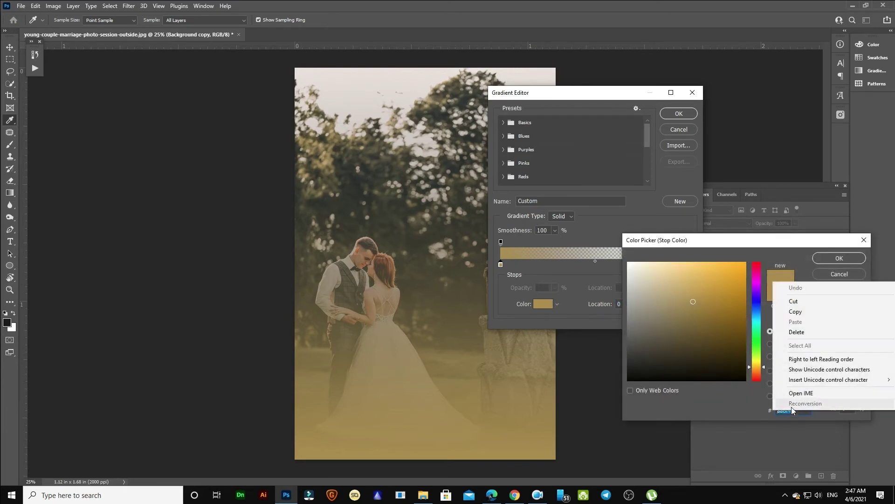
left_click(807, 314)
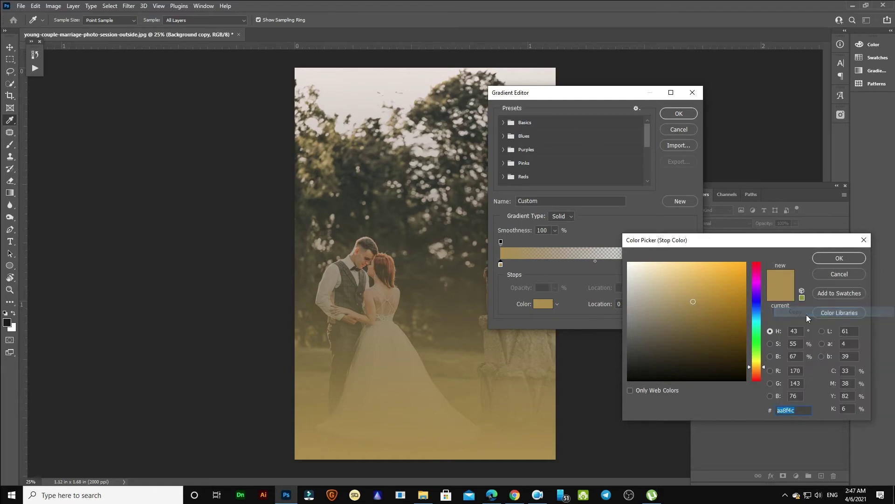
left_click(833, 259)
left_click(690, 265)
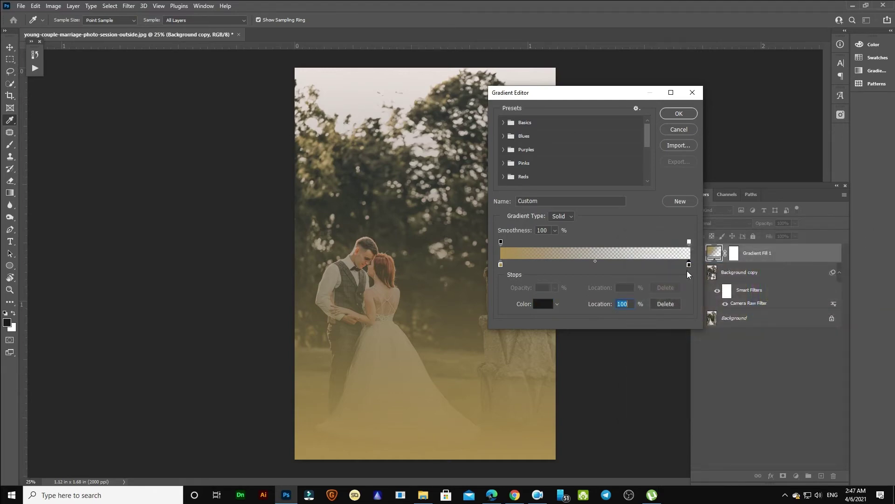
left_click(541, 304)
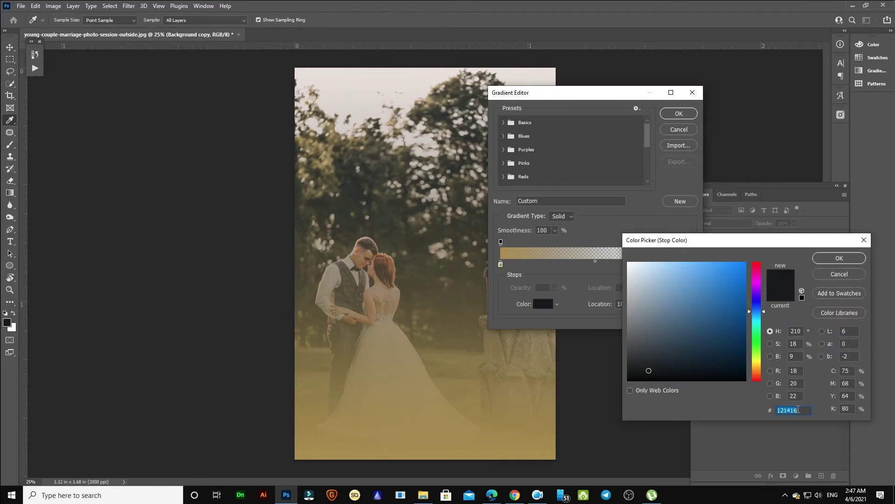
right_click(784, 410)
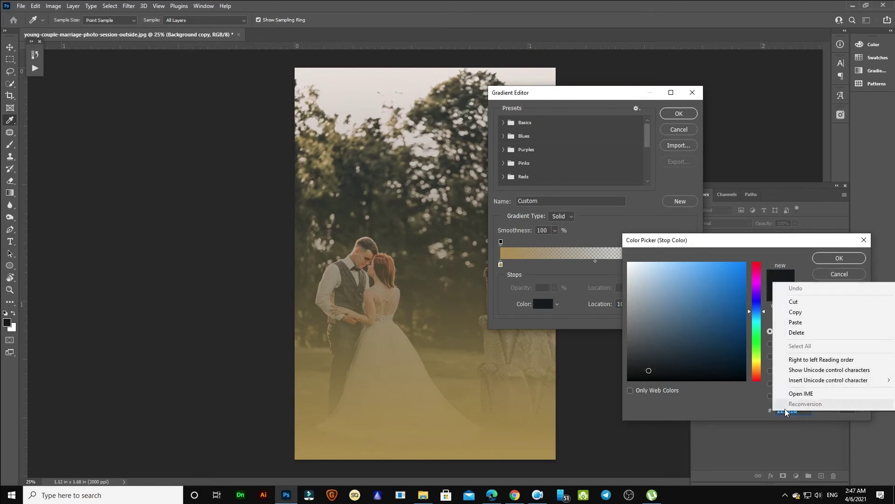
left_click(795, 322)
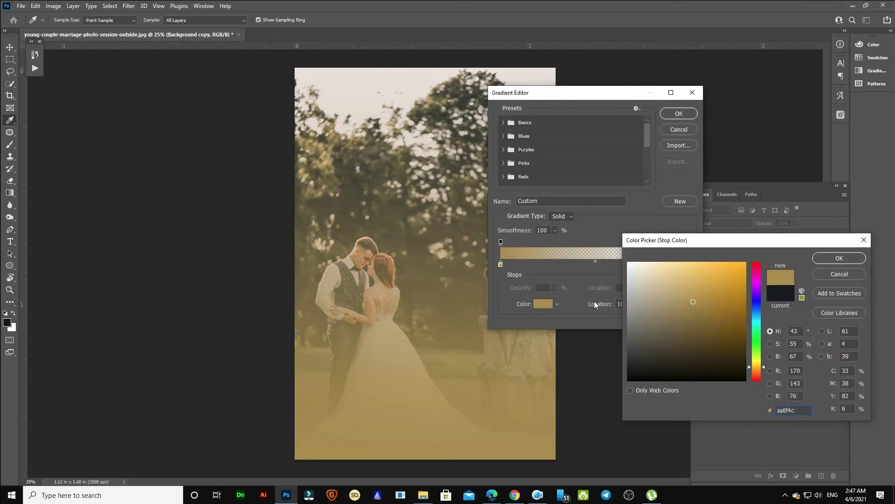
left_click(839, 258)
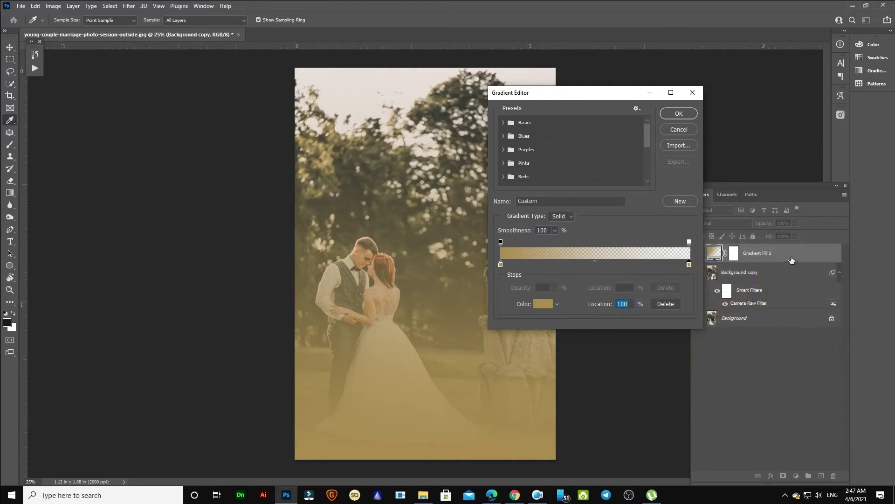
left_click(679, 114)
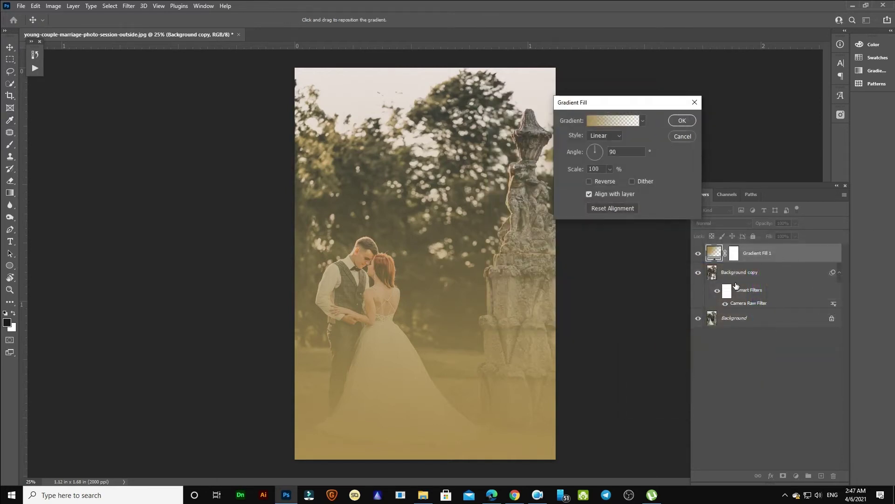
- Make Gradient Fill 1 radial, centred upper-left at 122% scale, blended in Screen mode
left_click(604, 135)
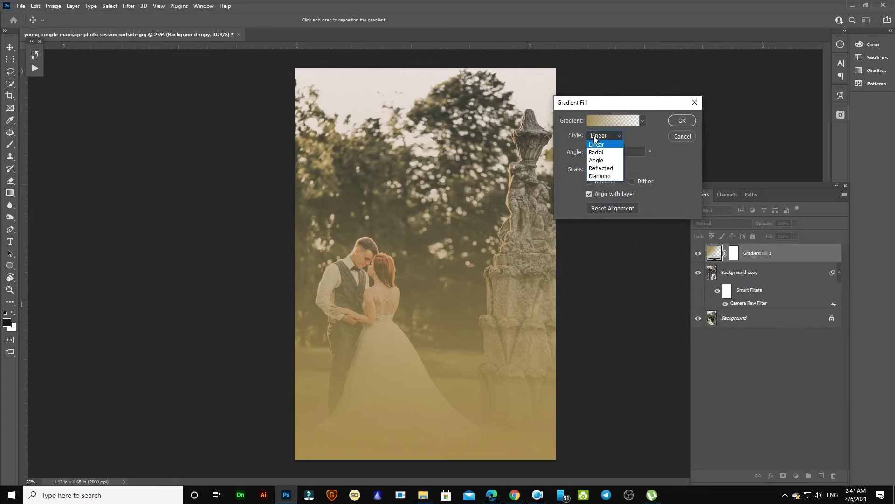
left_click(600, 152)
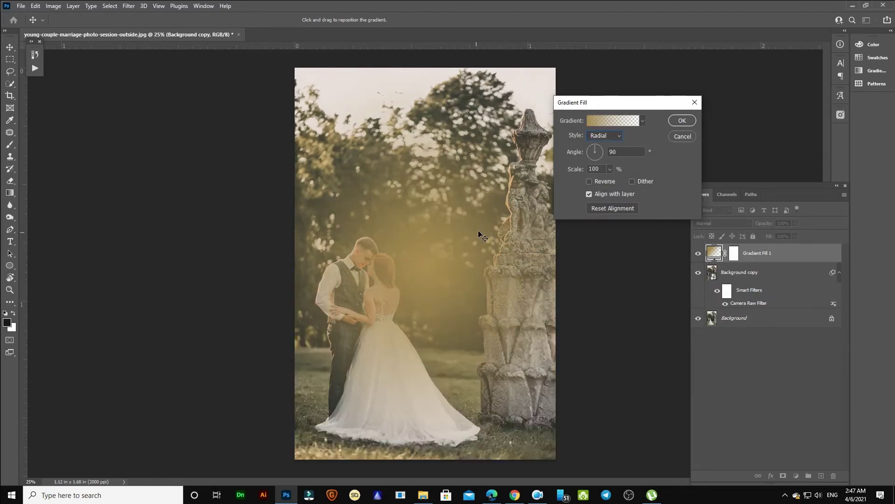
mouse_move(427, 236)
left_mouse_down()
mouse_move(366, 127)
mouse_move(321, 94)
left_mouse_up()
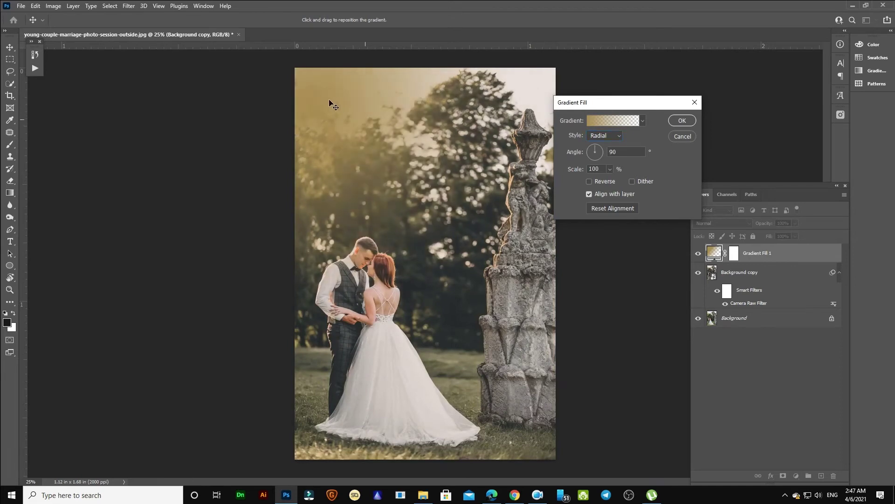
left_click(610, 168)
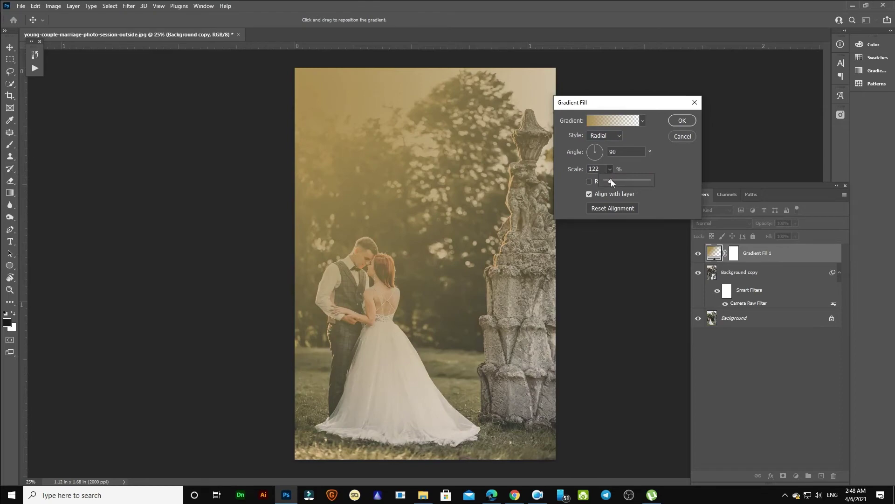
left_click(334, 136)
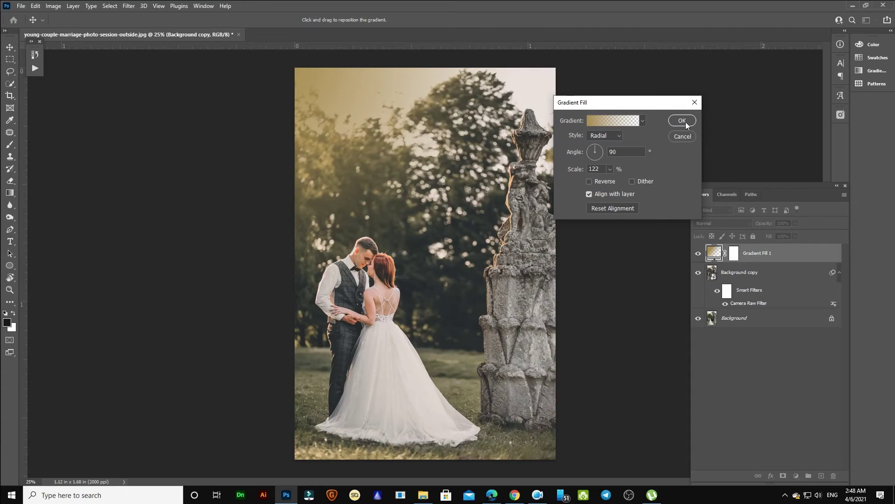
left_click(682, 120)
left_click(734, 224)
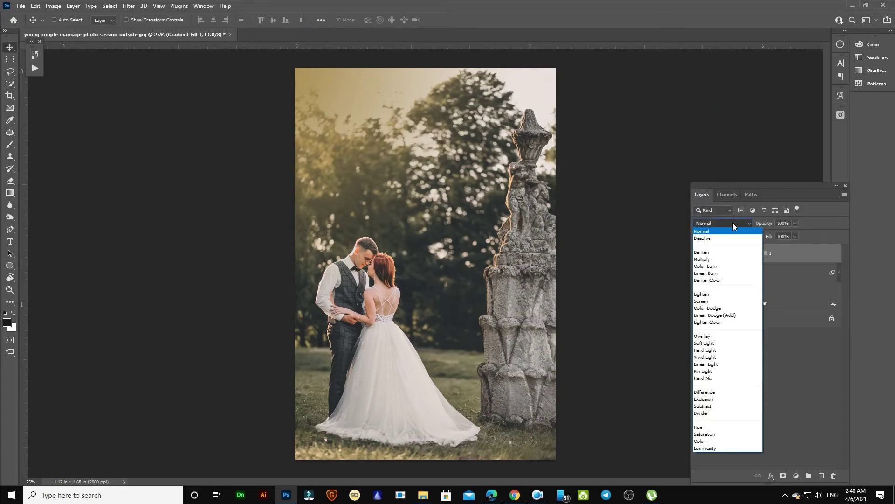
left_click(719, 302)
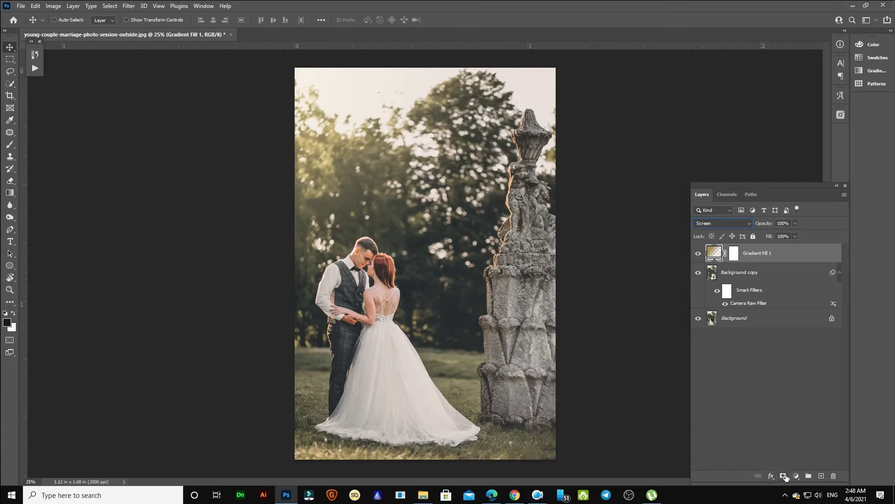
- Add Gradient Fill 2 as a reversed radial vignette at 177% centred on the couple
left_click(797, 476)
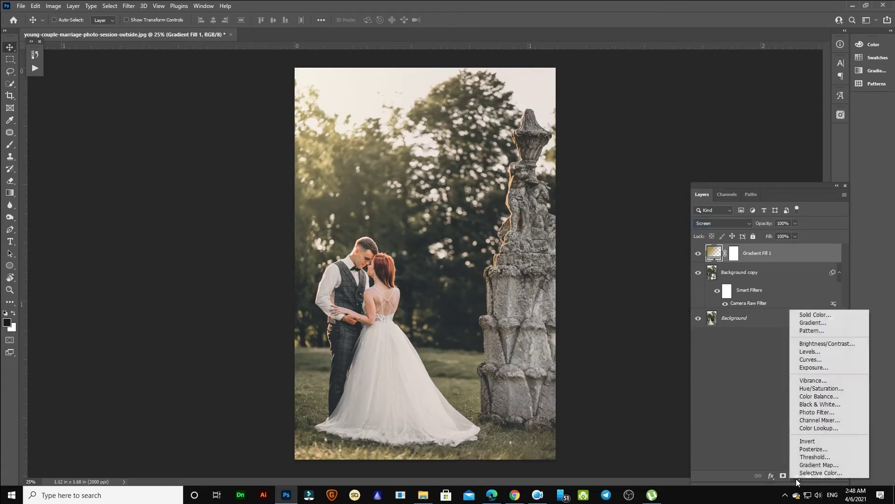
left_click(824, 323)
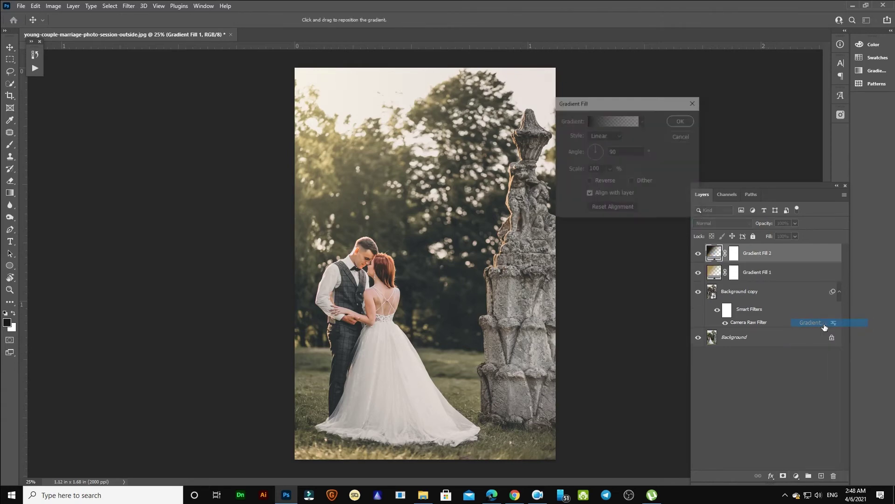
left_click(614, 136)
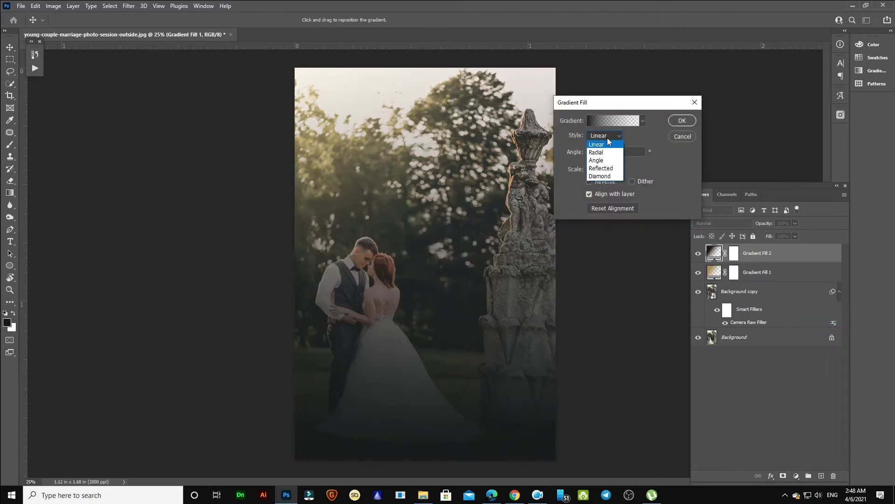
left_click(595, 151)
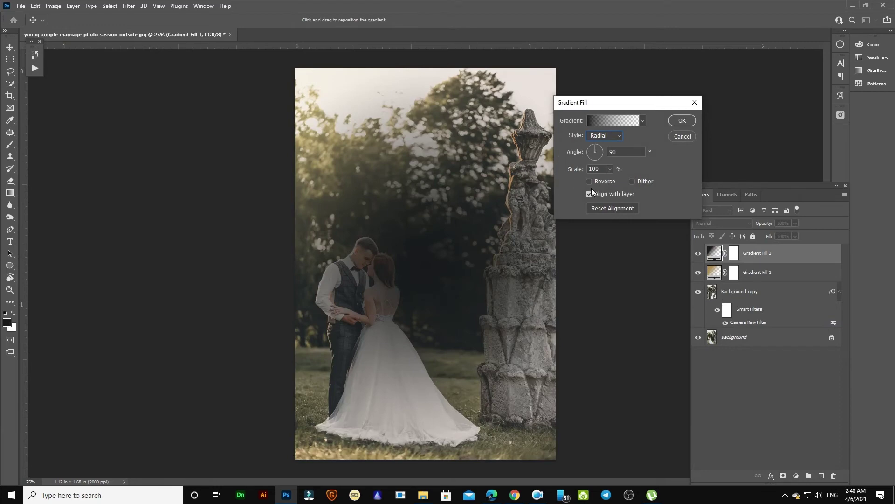
left_click(588, 181)
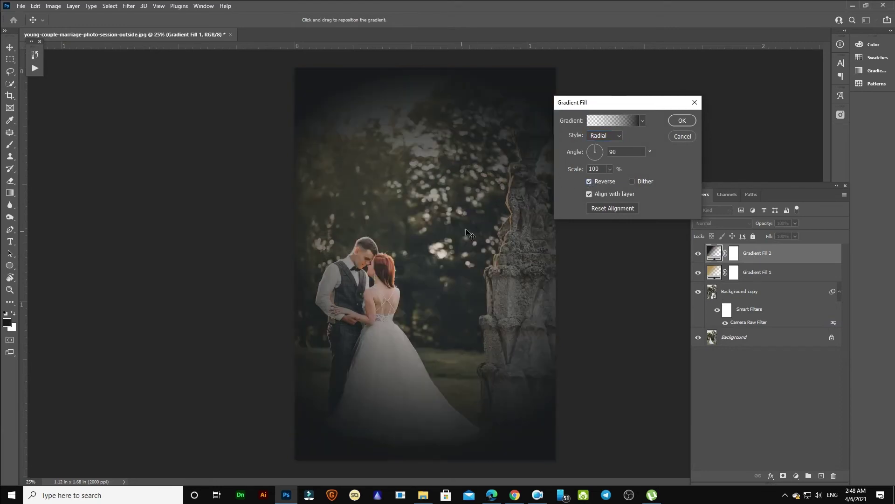
left_click_drag(423, 260, 399, 267)
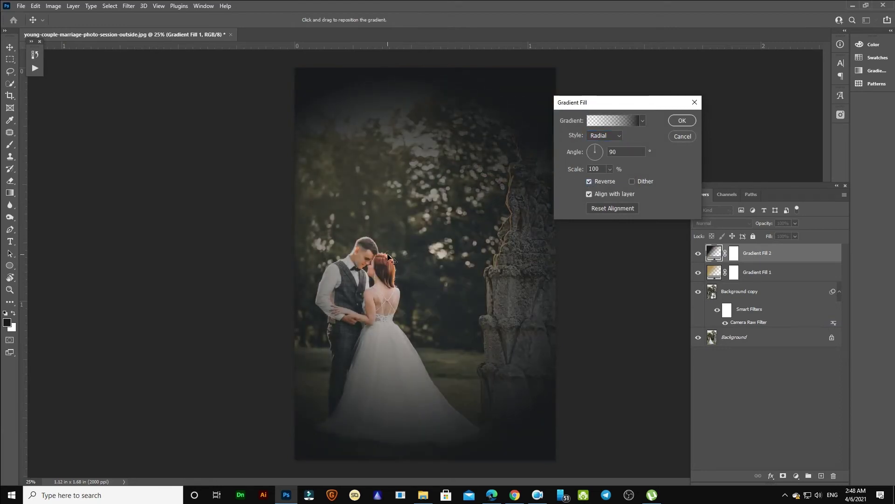
left_click(609, 169)
left_click_drag(609, 182, 612, 180)
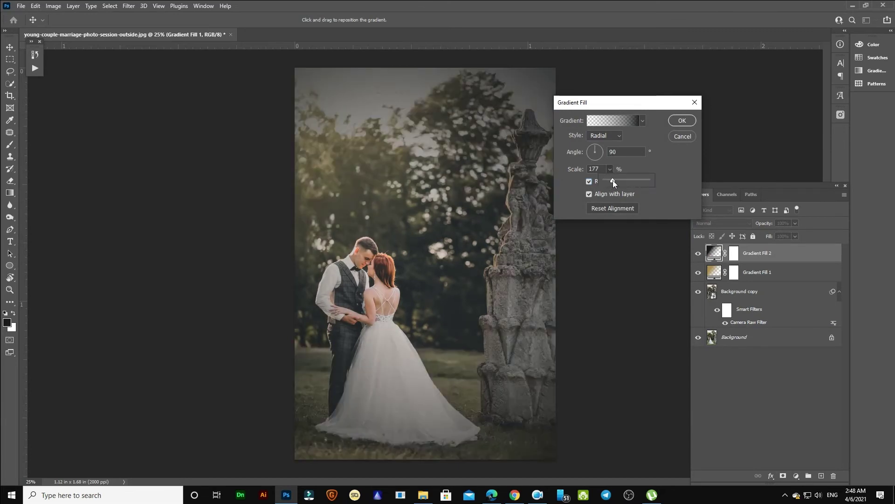
left_click_drag(612, 181, 613, 180)
left_click(373, 278)
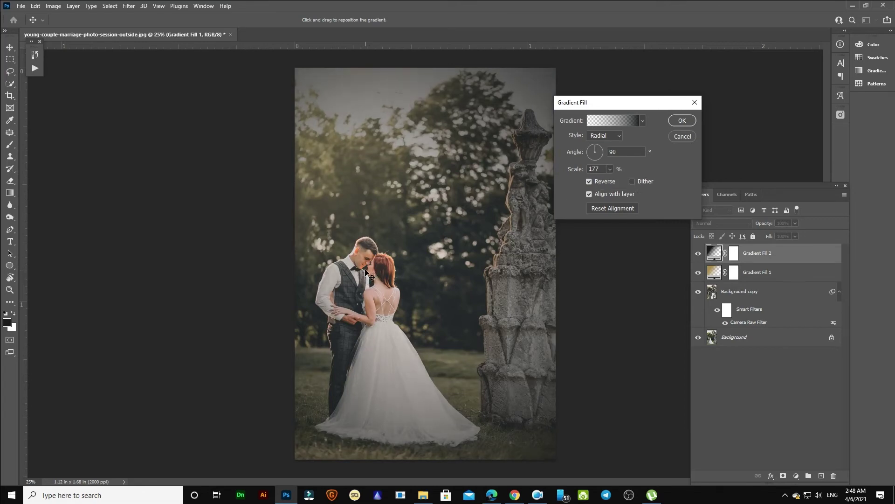
left_click(682, 122)
left_click(699, 254)
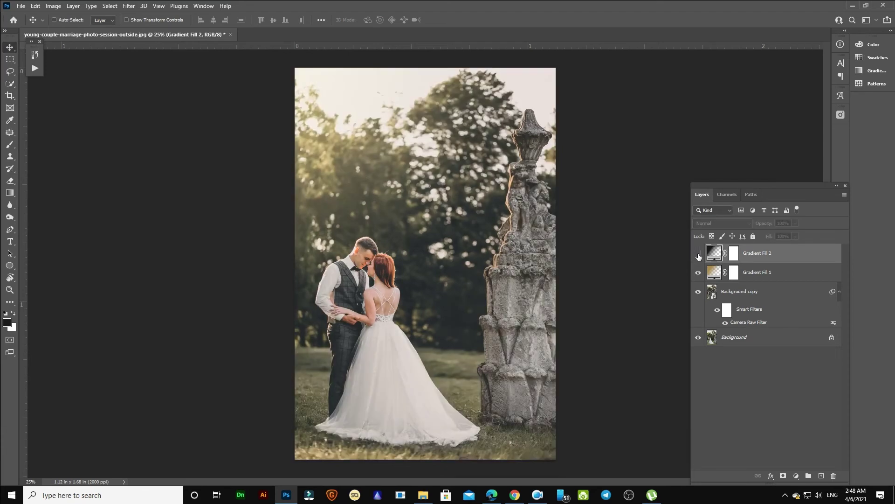
- Set Gradient Fill 2 to Darker Color blend mode, toggling its visibility to compare
left_click(699, 254)
left_click(698, 254)
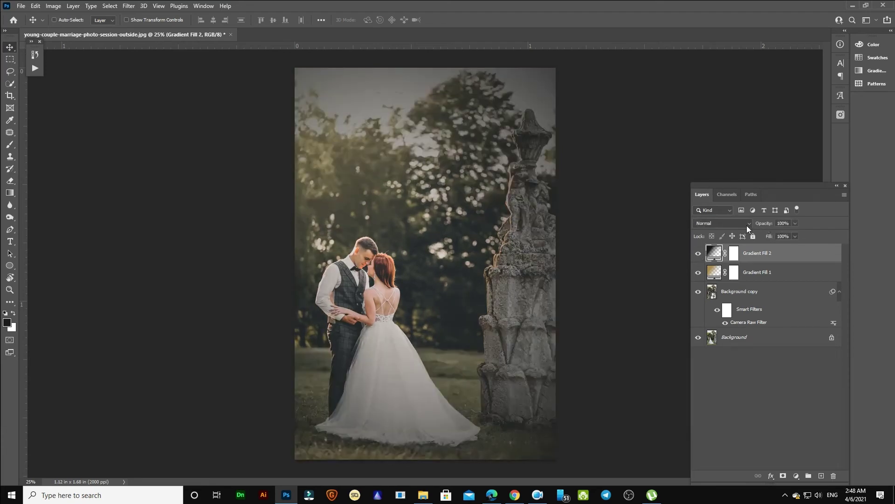
left_click(741, 225)
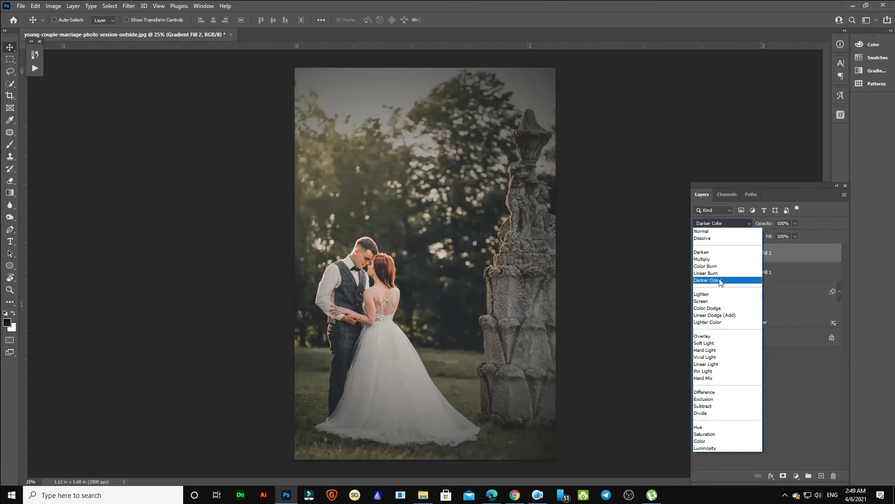
left_click(720, 280)
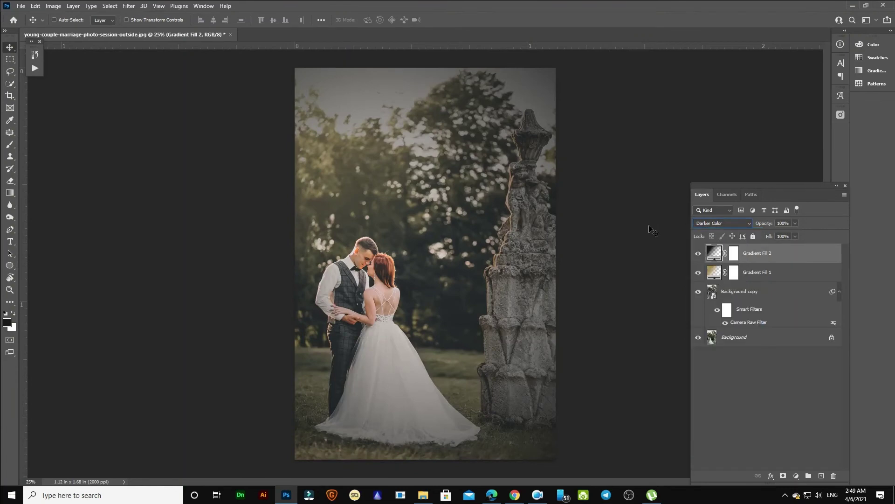
left_click(698, 253)
left_click(698, 254)
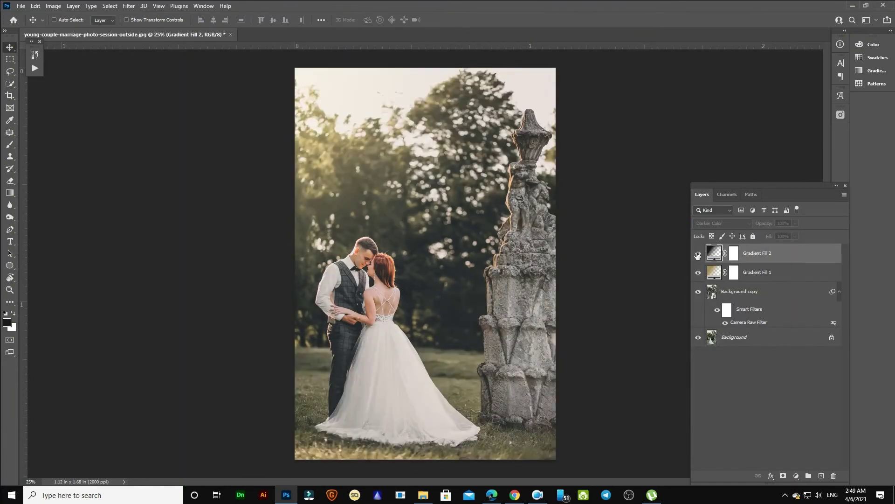
left_click(698, 254)
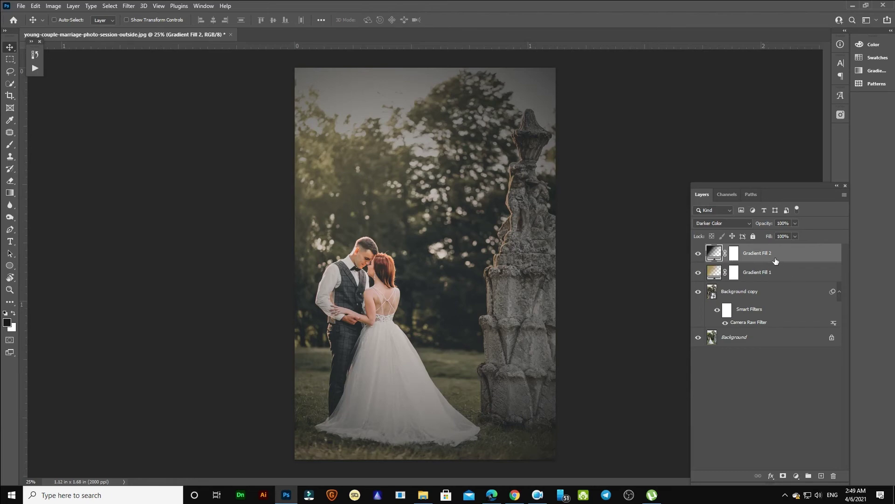
- Stamp visible layers into Layer 1 with Ctrl+Alt+Shift+E and apply Color Efex Pro 4 Detail Extractor
key("ctrl")
key("ctrl+shift+alt+e")
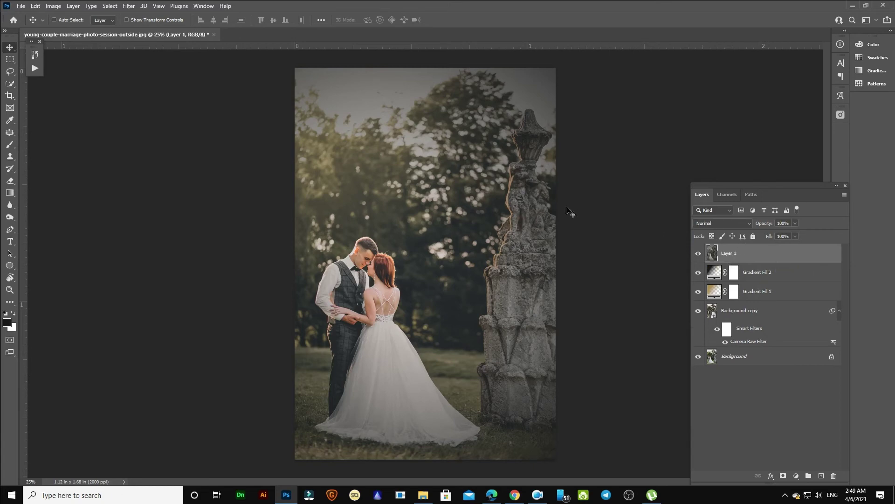
left_click(129, 6)
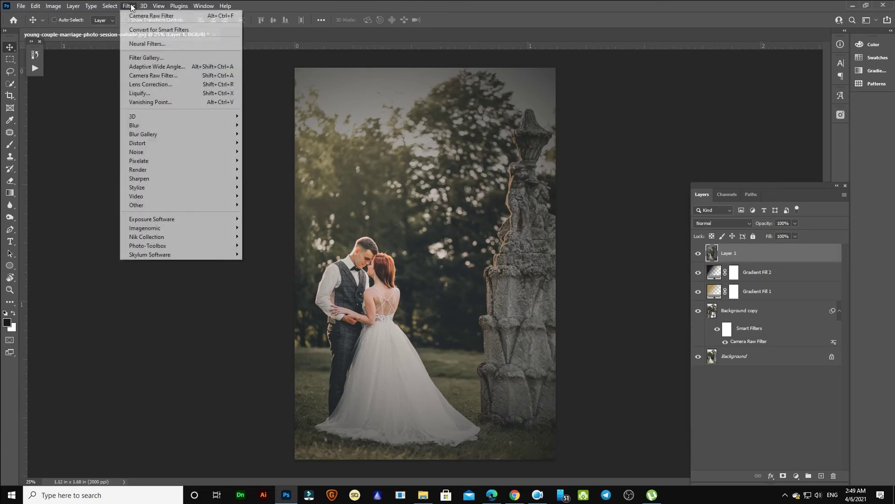
mouse_move(147, 236)
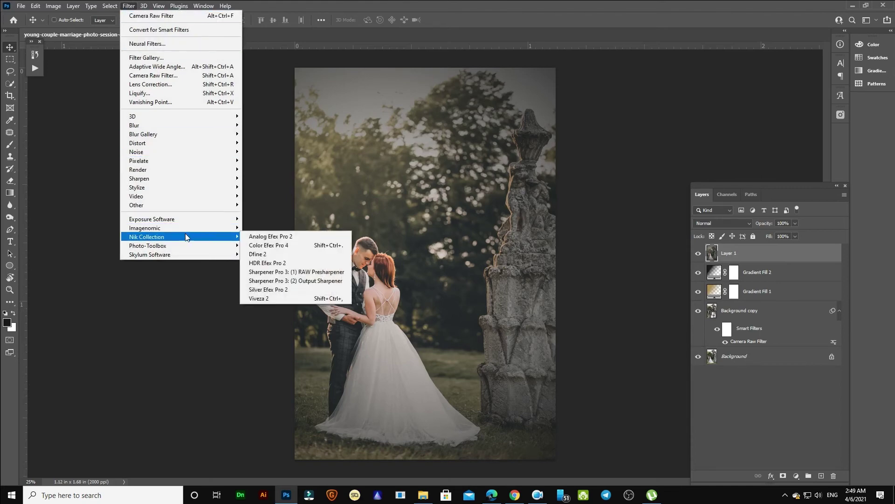
left_click(267, 243)
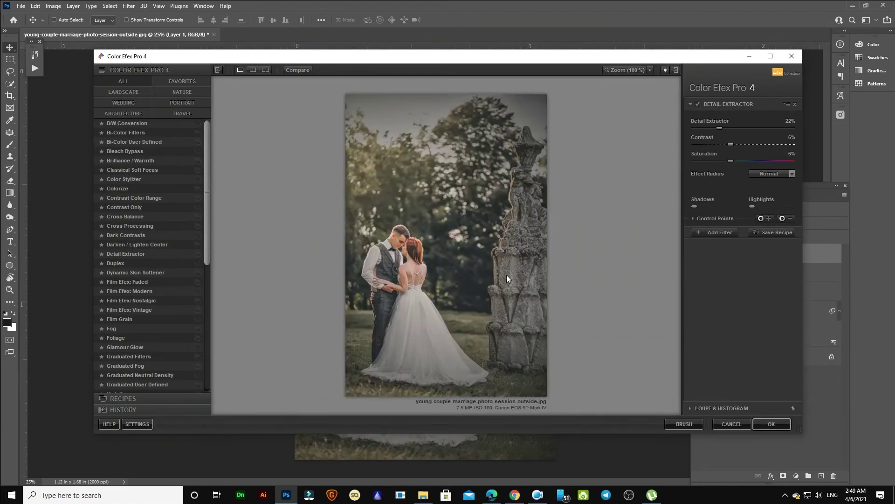
left_click(770, 422)
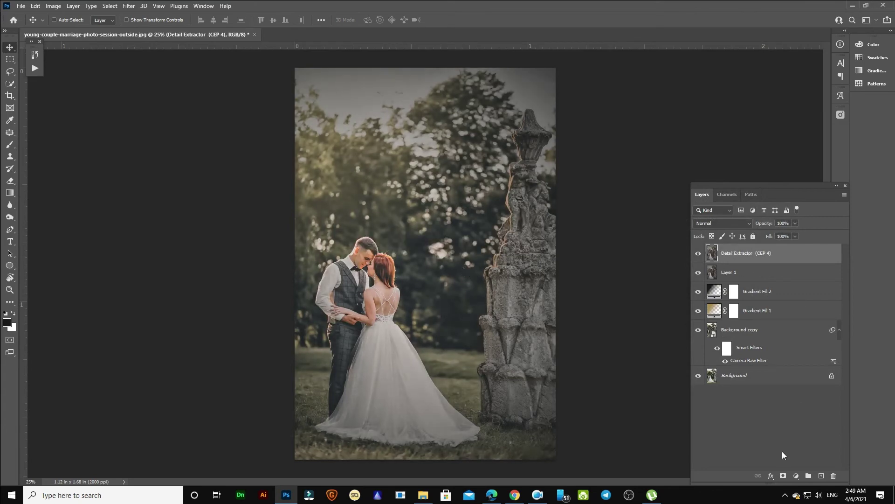
- Add a white layer mask to the Detail Extractor layer and set a Brush to 100% flow
left_click(784, 476)
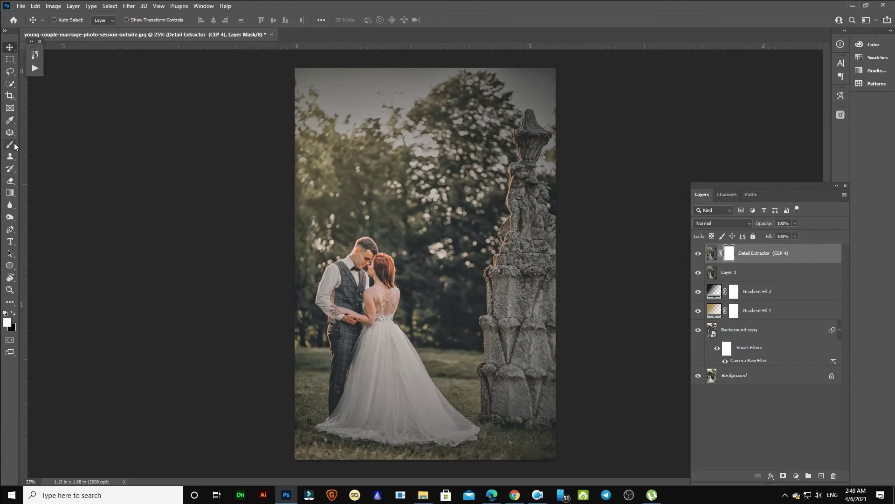
left_click(14, 144)
left_click(274, 19)
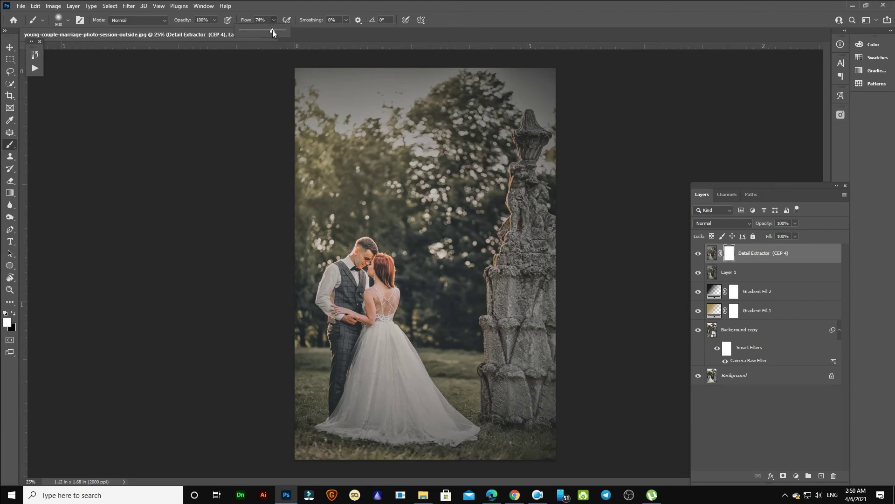
left_click_drag(273, 30, 307, 30)
- Set a soft ~808 px brush, zoom in on the couple, then shrink it to 90 px
right_click(371, 189, "alt")
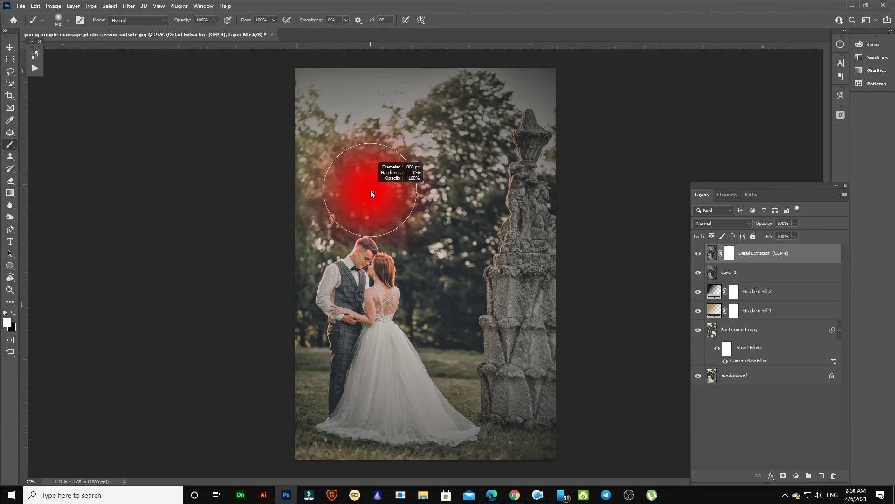
left_click_drag(389, 294, 394, 322)
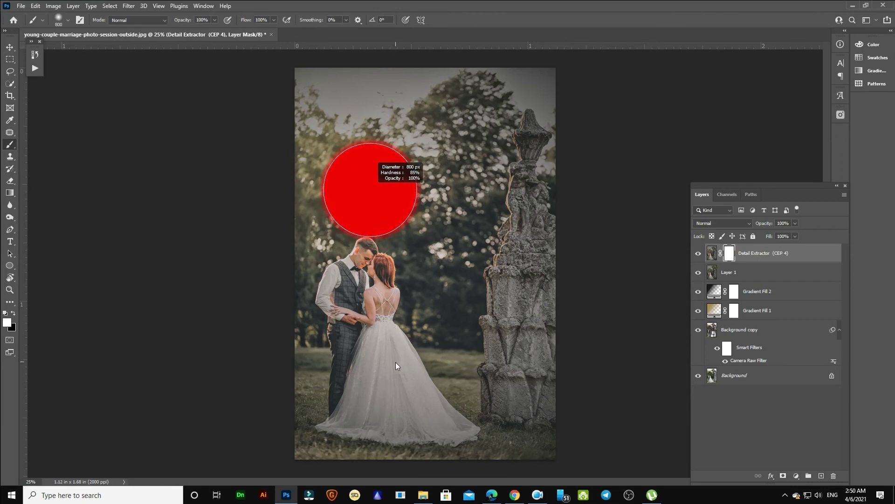
left_click_drag(395, 362, 399, 362)
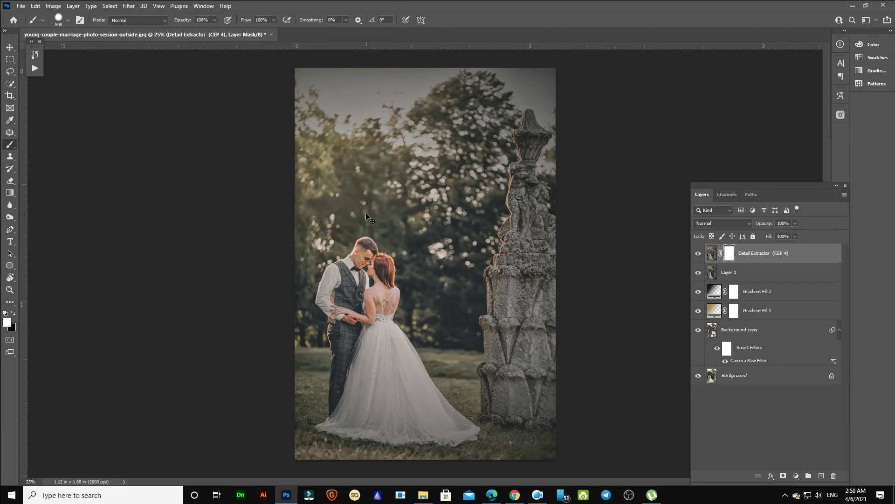
key("ctrl+plus")
key("ctrl+plus")
key("ctrl+plus")
key("ctrl+plus")
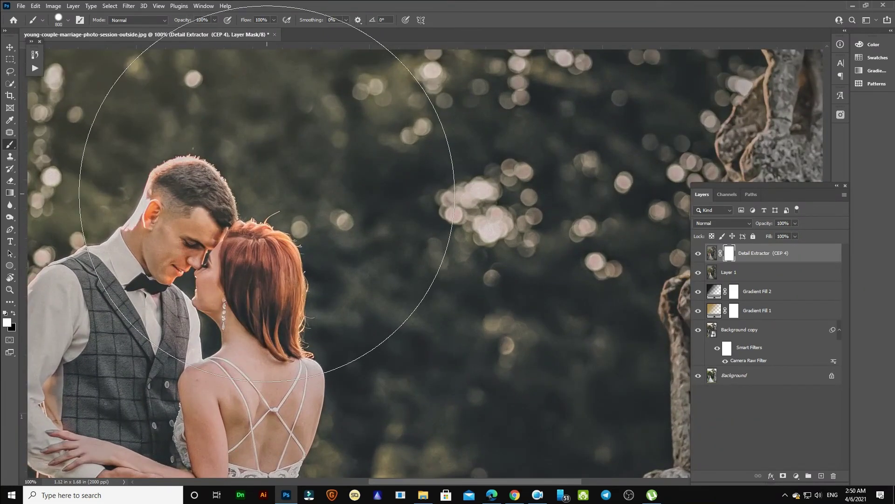
key("bracketleft")
key("bracketleft")
key("bracketleft")
key("bracketleft")
key("bracketleft")
key("bracketleft")
key("bracketleft")
key("bracketleft")
key("bracketleft")
key("bracketleft")
key("bracketleft")
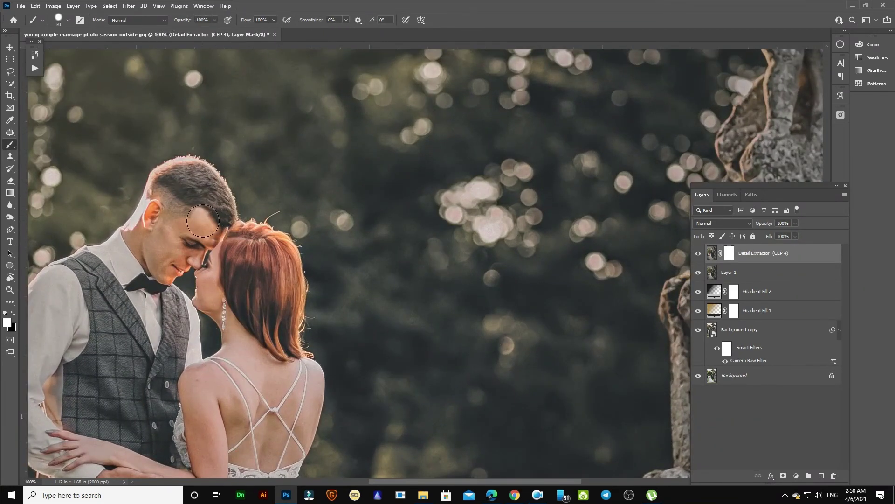
key("bracketleft")
- Zoom to 200% and paint out the detail effect on the bride's back, shoulder and upper arm
left_click_drag(197, 274, 177, 230)
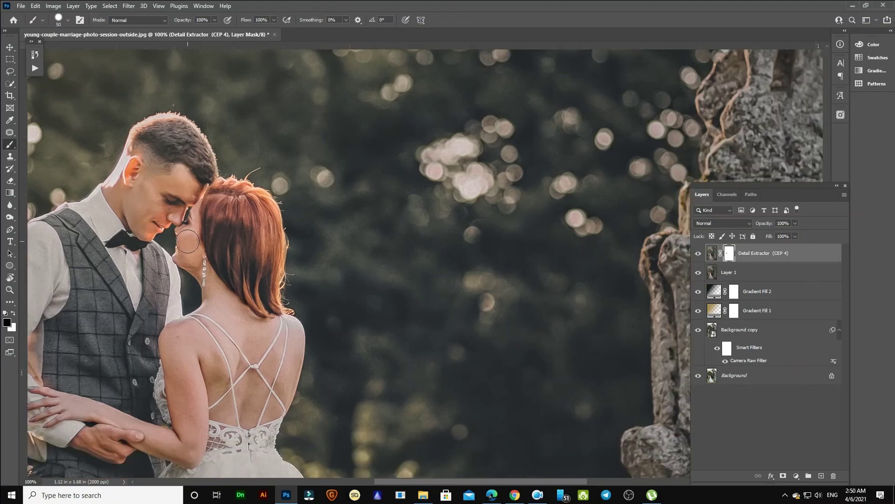
key("ctrl+plus")
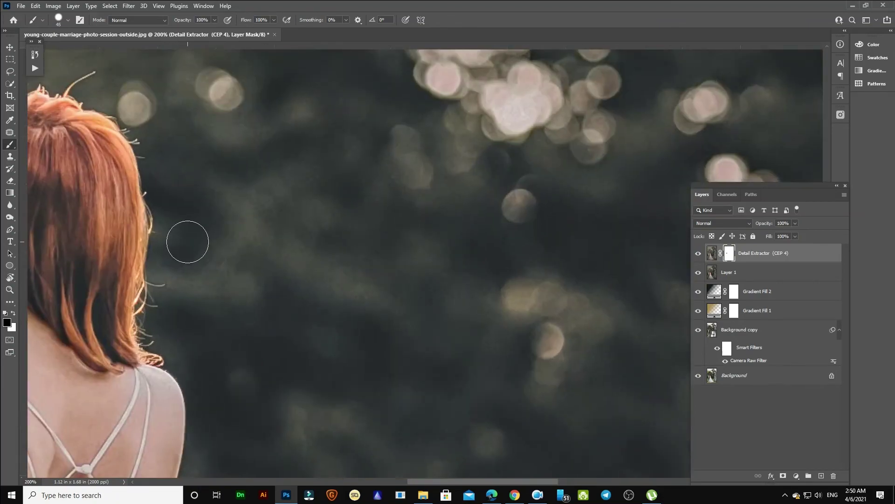
key("bracketleft")
key("bracketleft")
key("bracketleft")
key("bracketleft")
left_click_drag(135, 196, 380, 160)
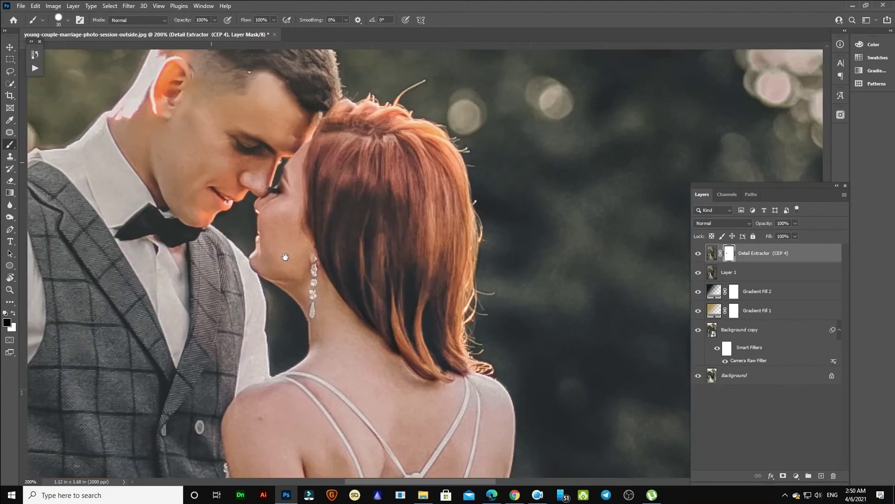
left_click_drag(212, 162, 286, 256)
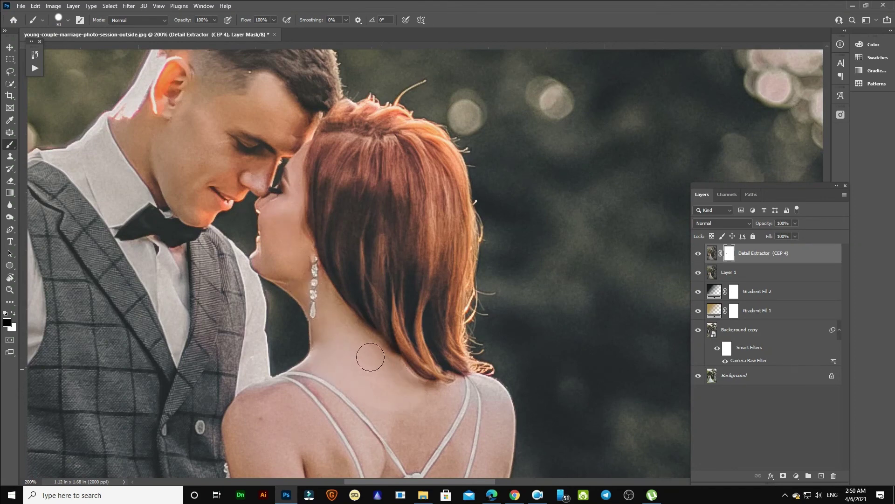
left_click_drag(419, 360, 401, 250)
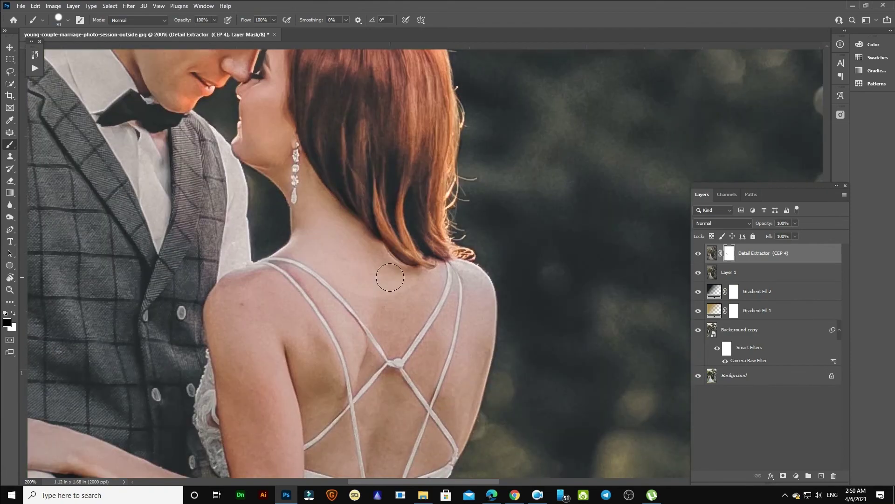
key("bracketright")
key("bracketright")
key("bracketright")
mouse_move(383, 313)
left_mouse_down()
mouse_move(472, 293)
mouse_move(469, 350)
mouse_move(456, 393)
mouse_move(436, 416)
mouse_move(419, 282)
mouse_move(369, 332)
mouse_move(307, 311)
mouse_move(341, 272)
mouse_move(370, 296)
mouse_move(420, 216)
mouse_move(408, 193)
mouse_move(359, 251)
mouse_move(320, 219)
mouse_move(234, 203)
mouse_move(211, 172)
mouse_move(239, 152)
mouse_move(224, 160)
mouse_move(310, 194)
mouse_move(291, 248)
mouse_move(402, 199)
left_mouse_up()
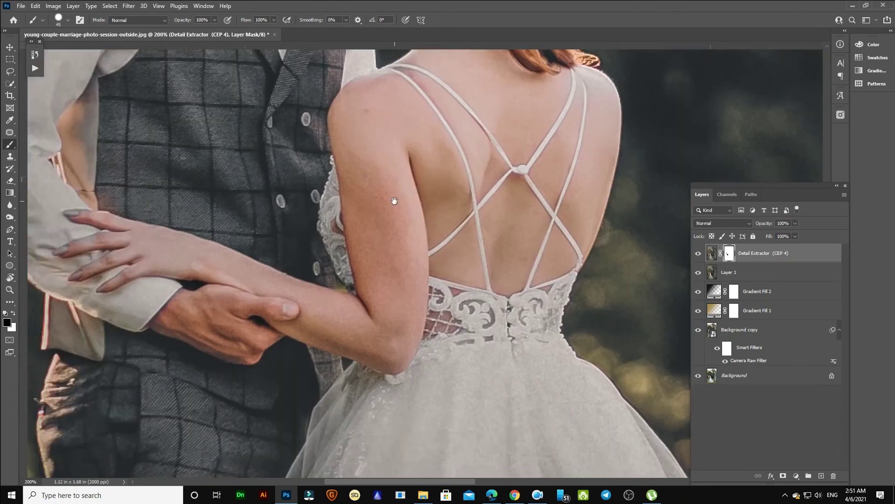
mouse_move(354, 147)
left_mouse_down()
mouse_move(350, 116)
mouse_move(379, 270)
mouse_move(396, 256)
mouse_move(390, 176)
mouse_move(411, 268)
mouse_move(410, 320)
mouse_move(394, 359)
mouse_move(326, 321)
mouse_move(349, 319)
left_mouse_up()
- Paint out the detail effect on the bride's hand and wrist with a 35–20 px brush
left_click_drag(289, 305, 536, 302)
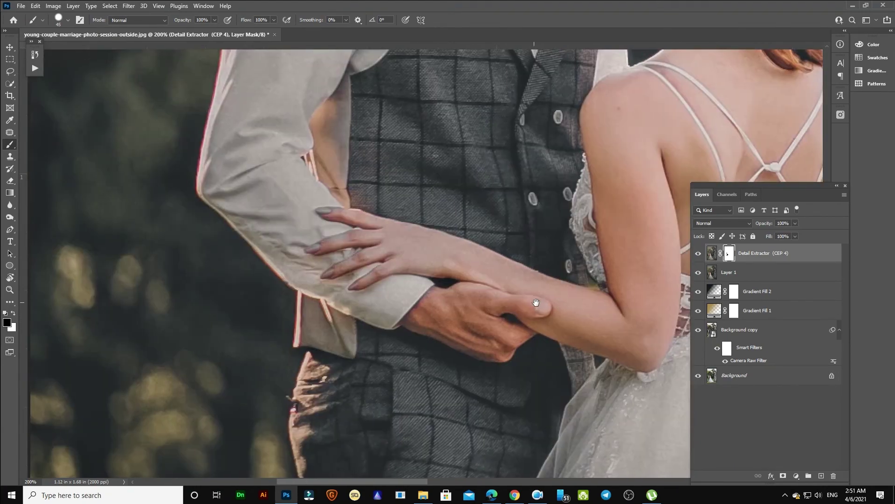
key("bracketleft")
mouse_move(396, 241)
left_mouse_down()
mouse_move(472, 259)
mouse_move(459, 295)
mouse_move(466, 332)
mouse_move(529, 322)
mouse_move(466, 338)
left_mouse_up()
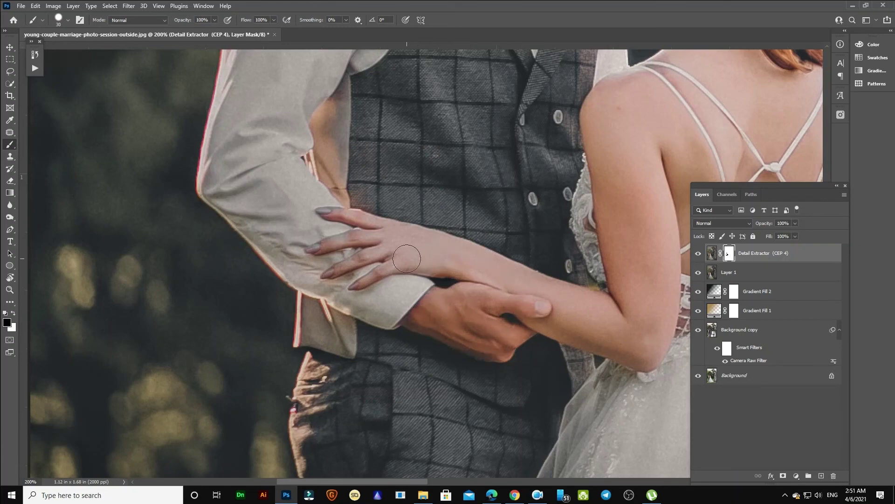
key("bracketleft")
mouse_move(555, 284)
left_mouse_down()
mouse_move(540, 115)
mouse_move(505, 74)
mouse_move(457, 144)
mouse_move(446, 118)
mouse_move(436, 306)
mouse_move(440, 284)
mouse_move(448, 311)
mouse_move(427, 297)
left_mouse_up()
right_click(401, 223)
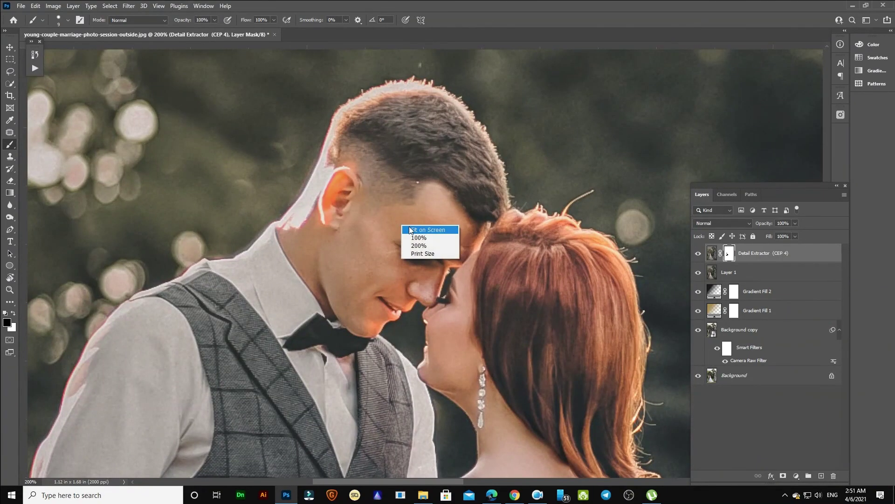
left_click(419, 227)
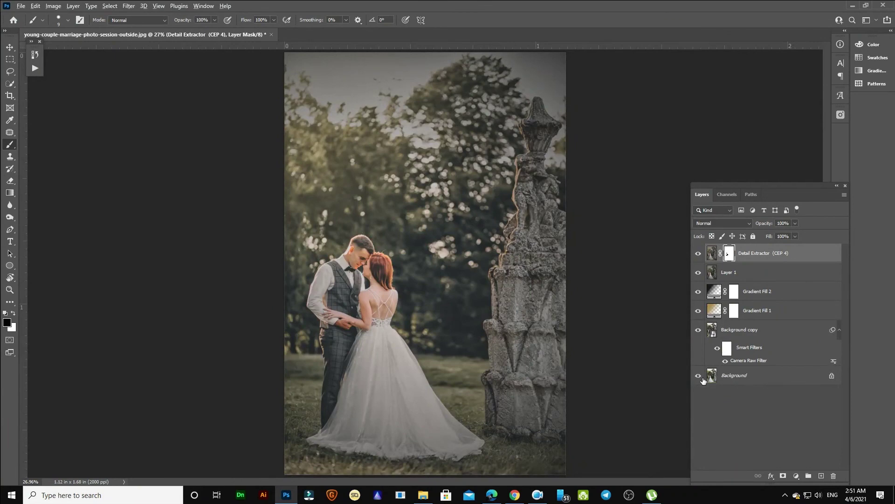
left_click(699, 376, "alt")
left_click(704, 380, "alt")
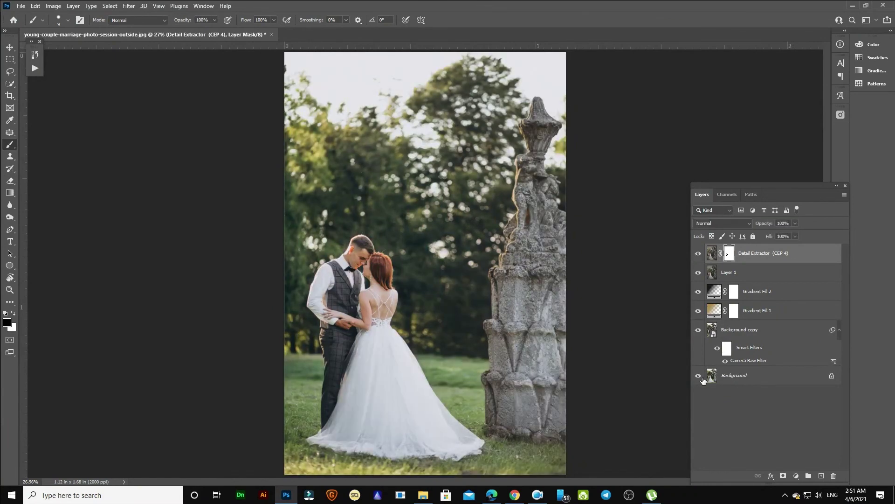
left_click(704, 380, "alt")
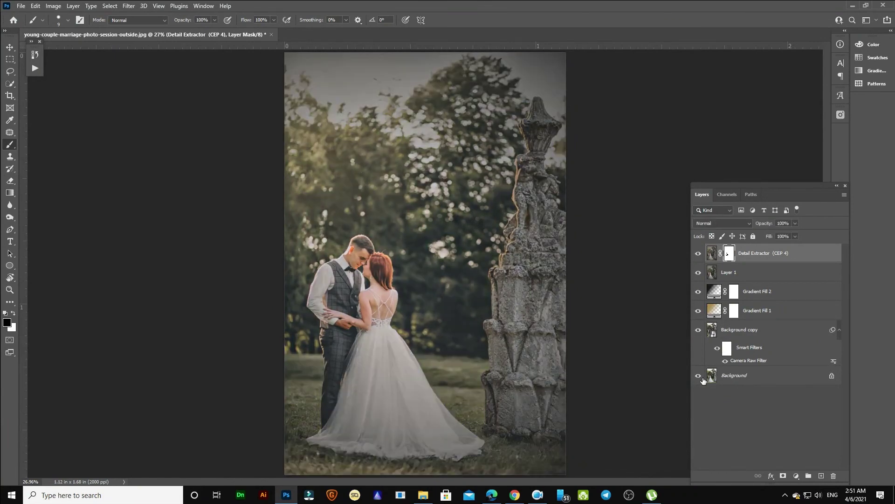